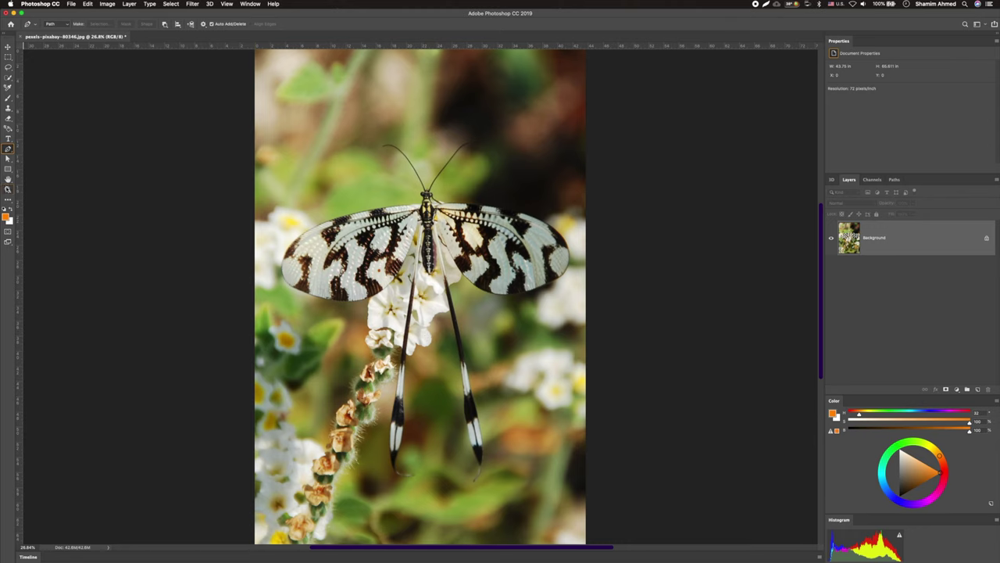
- Zoom to 100% on the left wing and trace its curved edge with the Pen tool
key("z")
left_click_drag(356, 205, 417, 205)
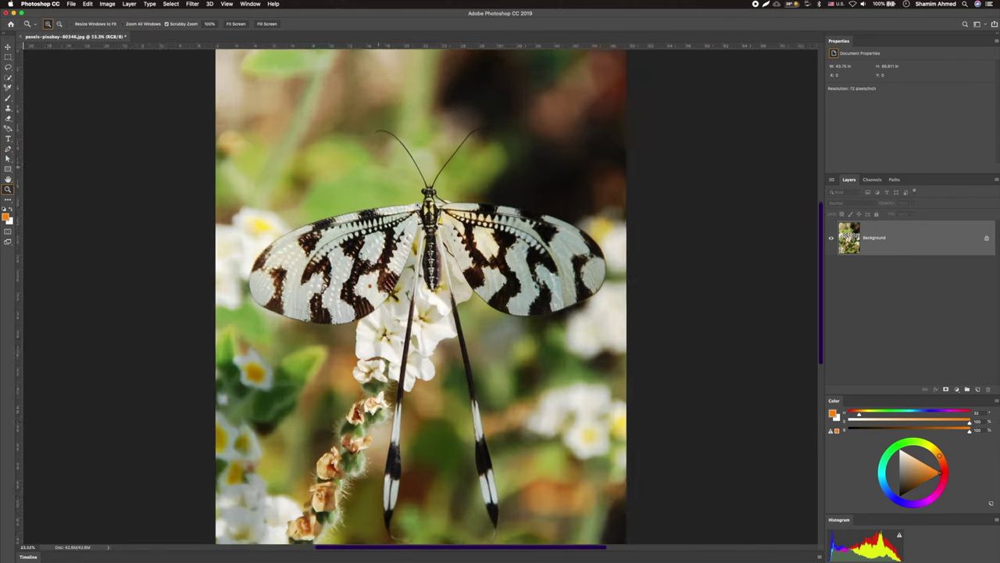
key("p")
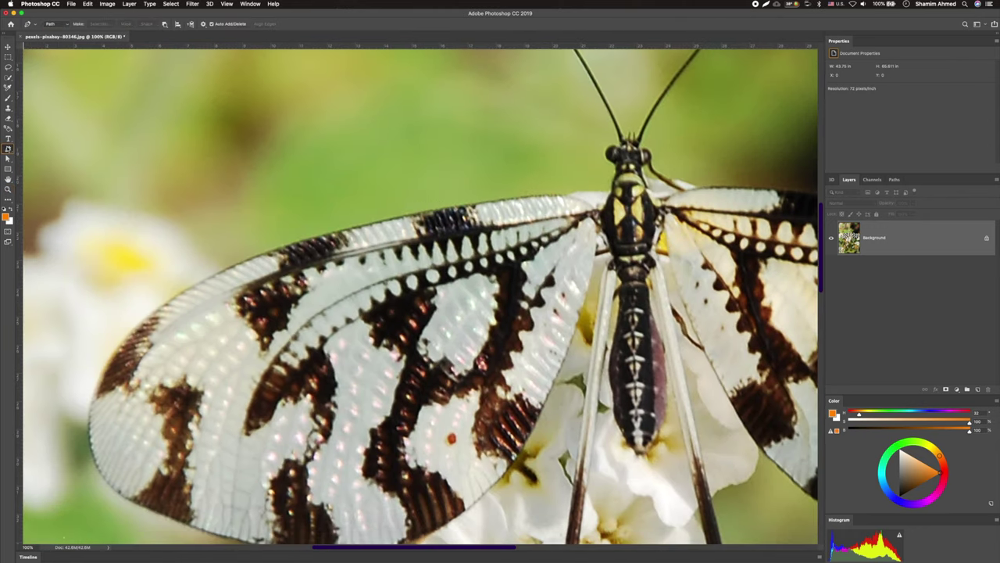
left_click(596, 210)
left_click_drag(189, 286, 175, 304)
left_click_drag(108, 362, 88, 404)
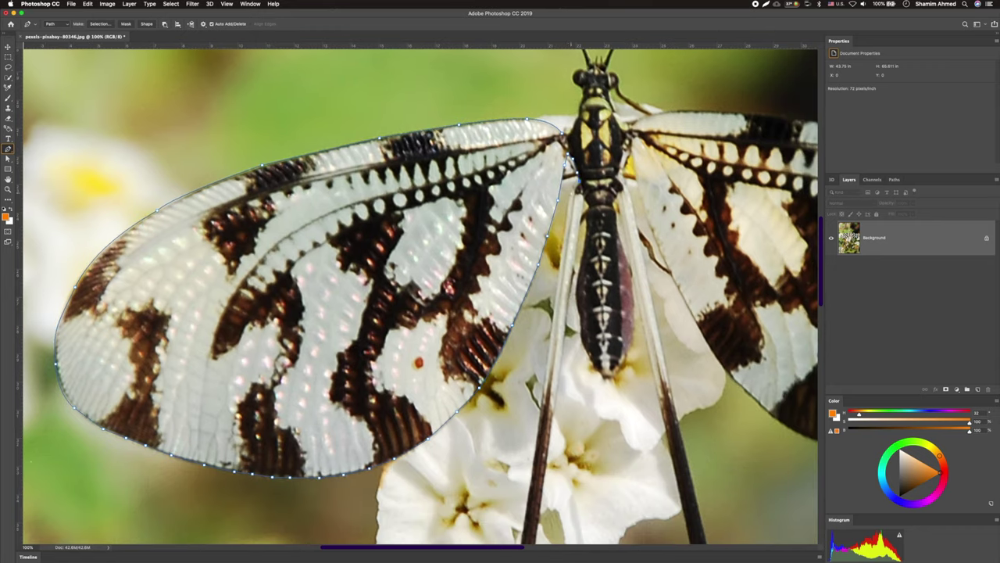
- Outline the lacewing's body up to the thorax with a series of path points
scroll(563, 235, "down", 8)
scroll(546, 391, "down", 2)
scroll(545, 461, "down", 3)
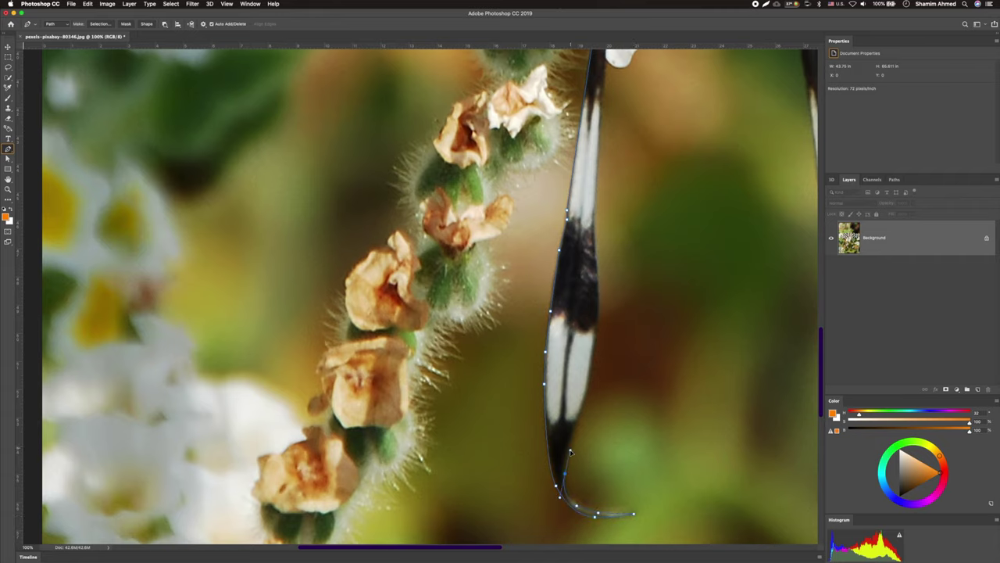
scroll(600, 297, "up", 10)
scroll(615, 48, "up", 3)
left_click(620, 138)
left_click(611, 227)
left_click(633, 307)
left_click(663, 269)
left_click(665, 223)
left_click(658, 182)
left_click(647, 141)
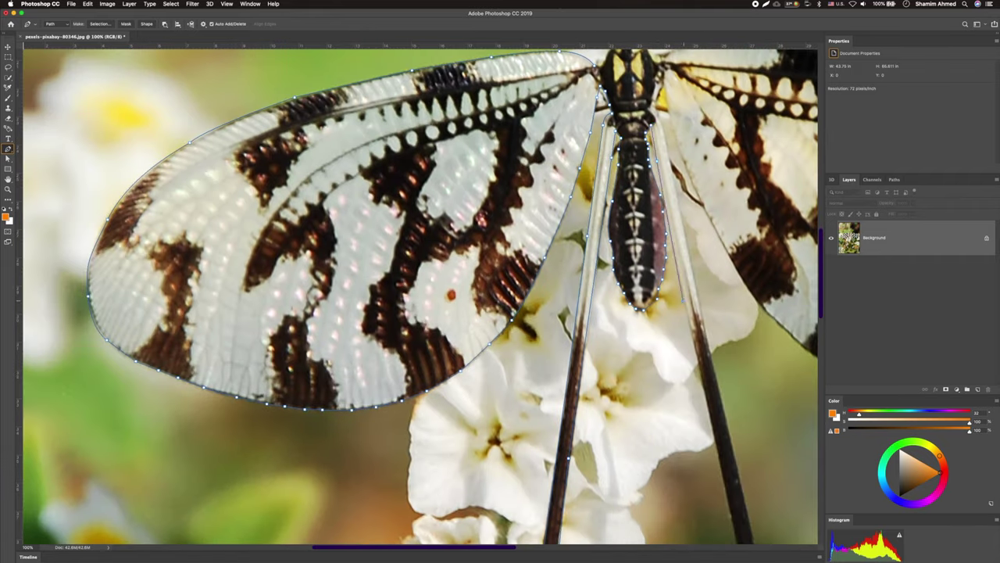
- Trace the left antenna's curve, then zoom back out to the whole photo
scroll(655, 160, "down", 5)
scroll(655, 159, "down", 5)
scroll(655, 159, "down", 5)
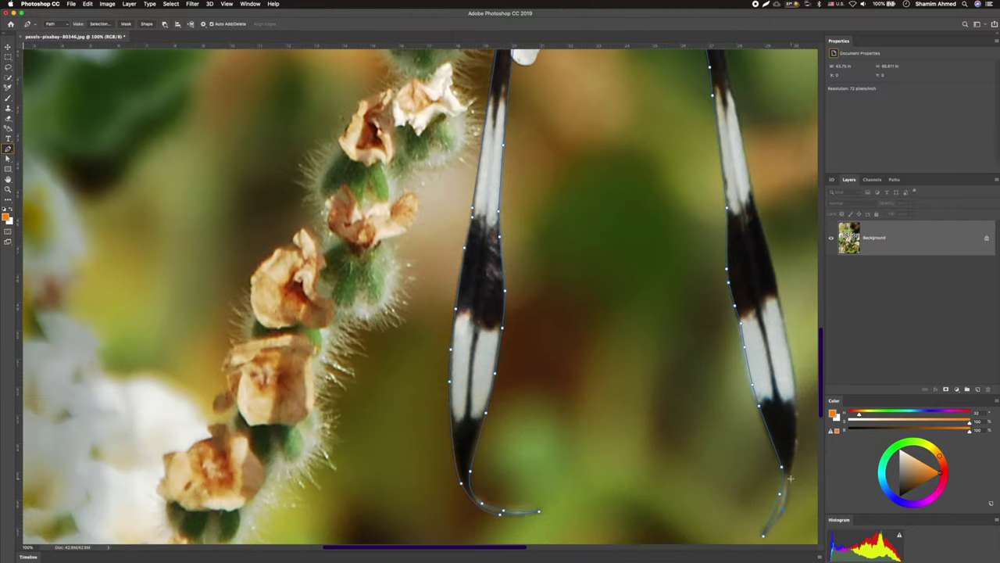
scroll(747, 171, "up", 5)
scroll(747, 171, "up", 10)
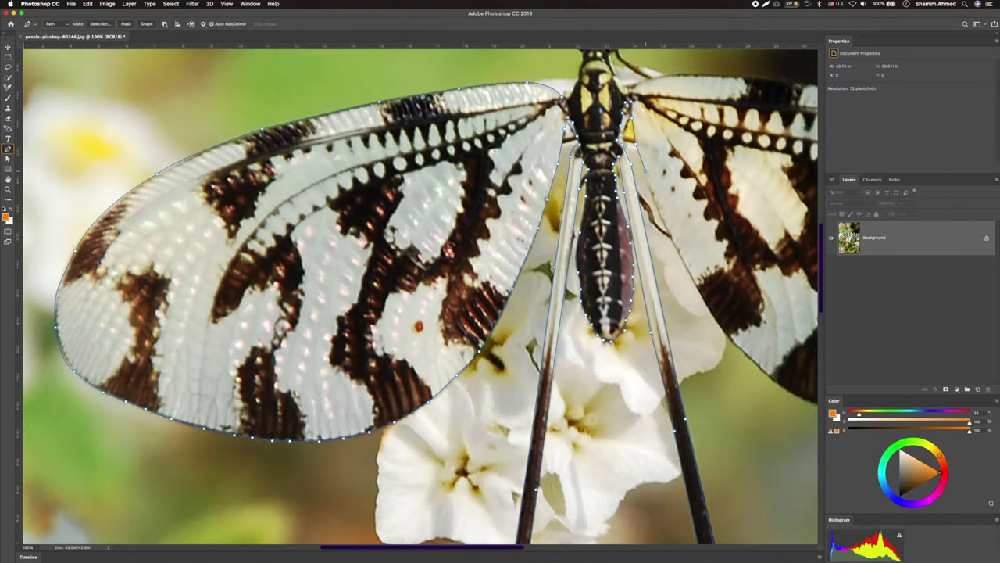
scroll(648, 161, "down", 3)
scroll(649, 160, "right", 4)
scroll(656, 203, "right", 5)
scroll(672, 255, "right", 1)
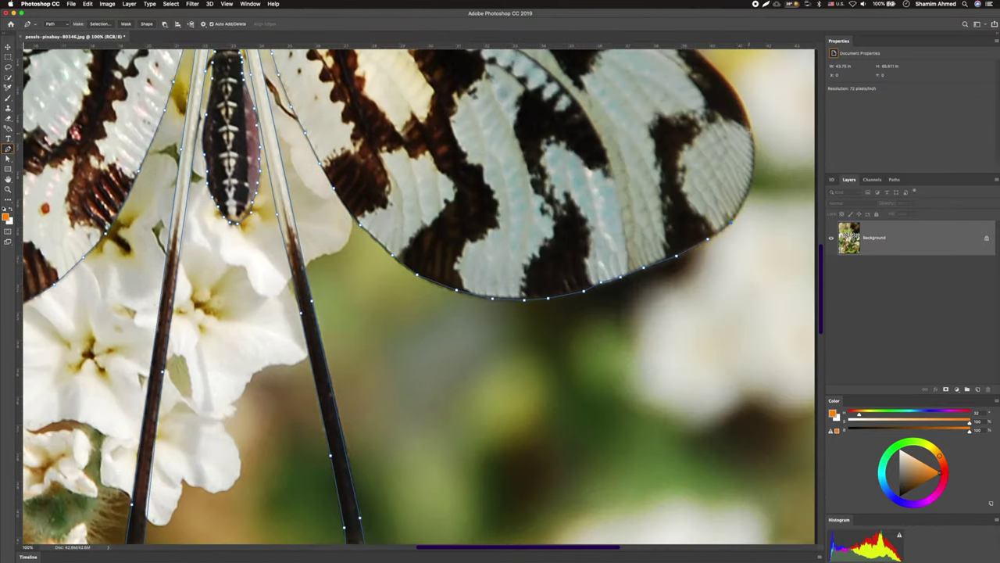
scroll(742, 204, "up", 4)
scroll(742, 204, "left", 1)
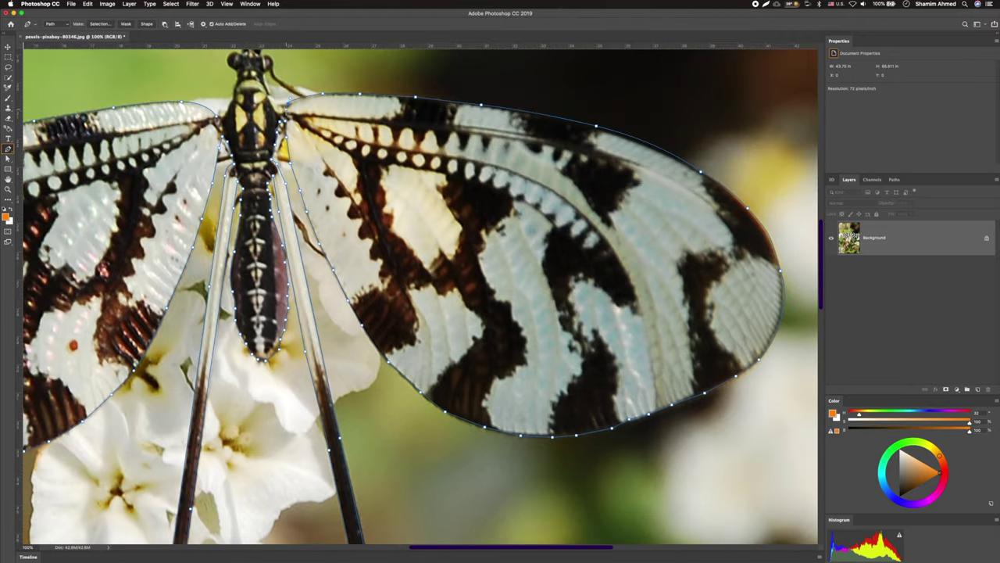
scroll(273, 102, "up", 5)
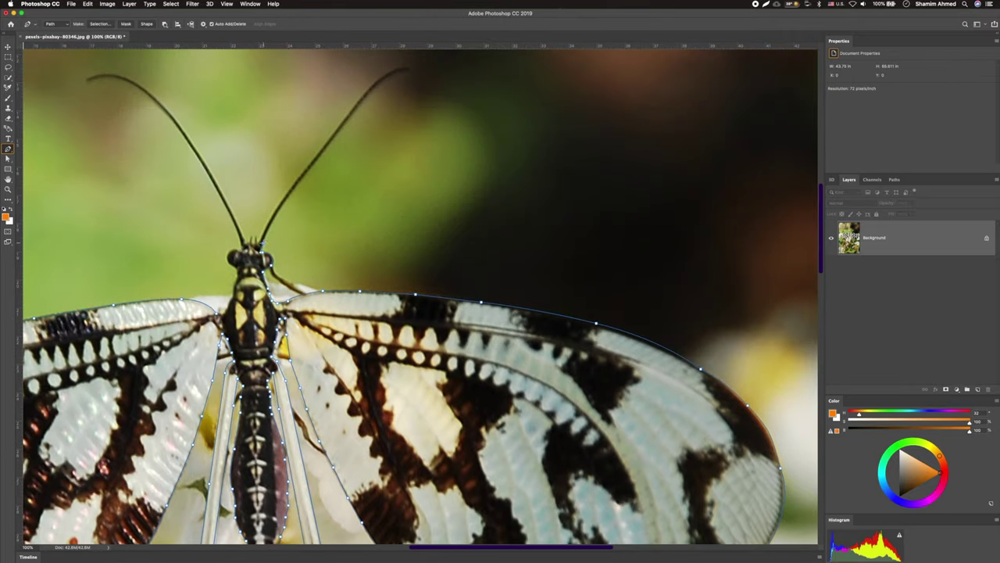
scroll(321, 157, "up", 3)
scroll(321, 156, "right", 2)
scroll(321, 156, "right", 2)
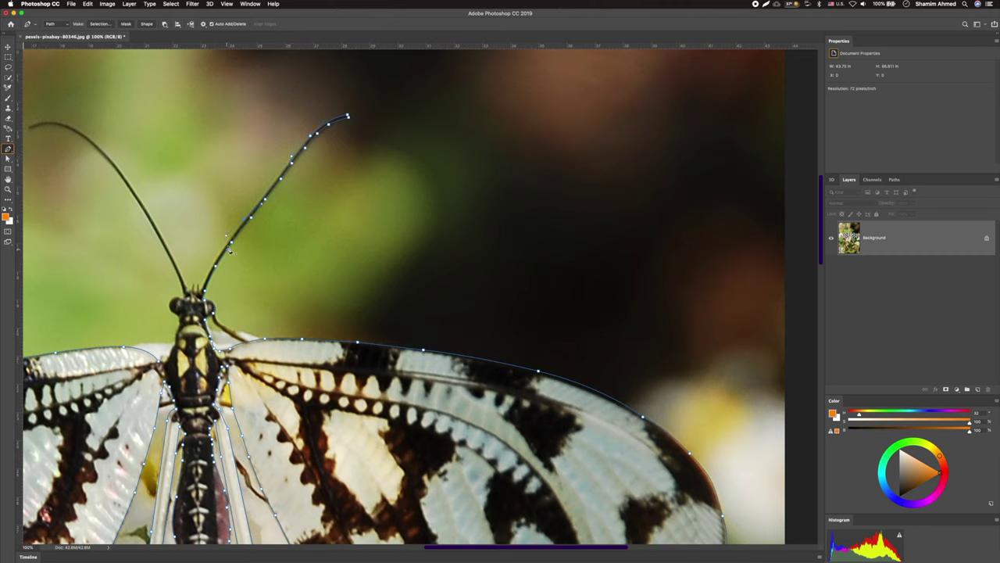
scroll(348, 118, "left", 3)
left_click_drag(187, 126, 202, 141)
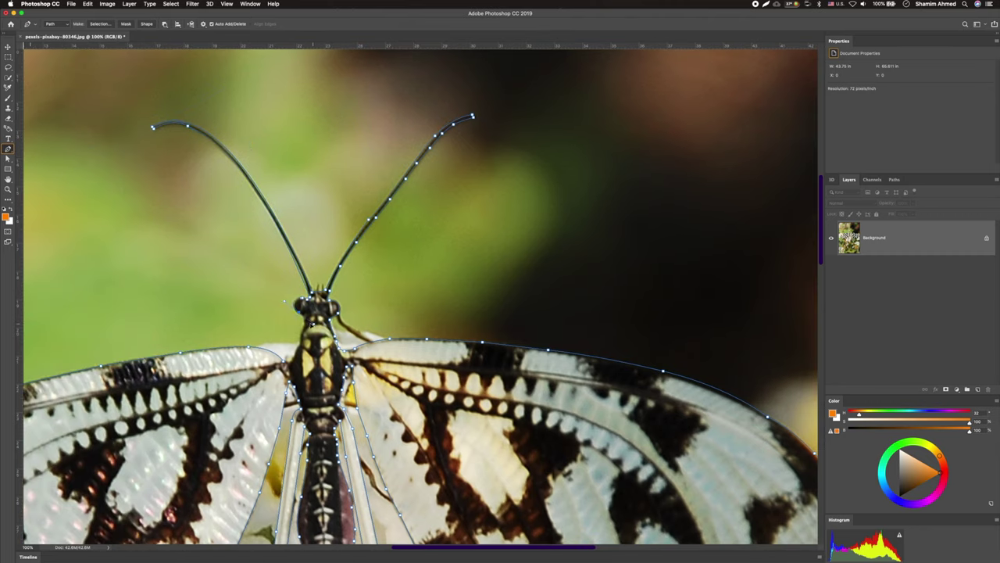
key("super+0")
- Save the file in Photoshop PSD format
key("super+shift+s")
left_click(496, 268)
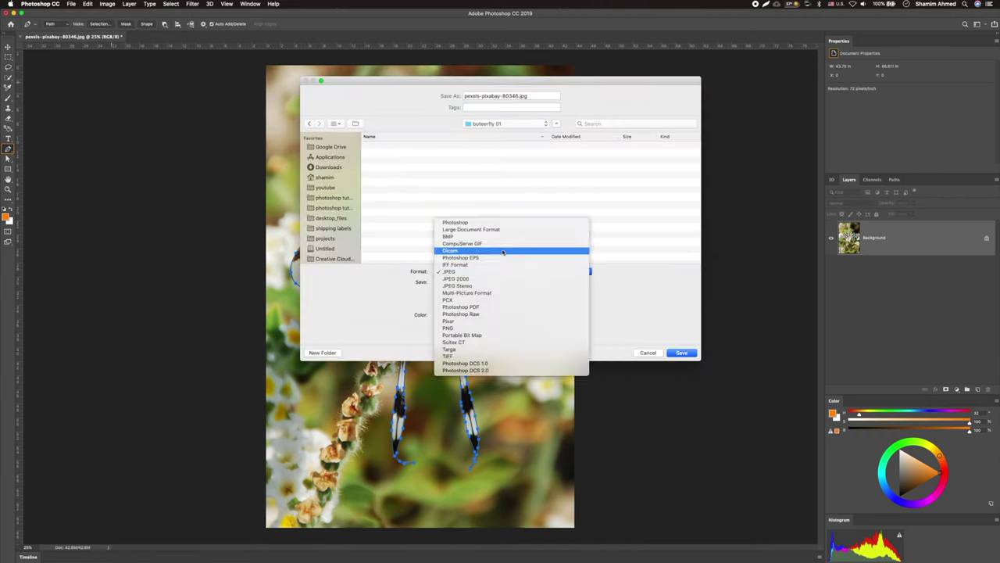
left_click(509, 253)
left_click(681, 351)
- Unlock the background as Layer 0, duplicate it, and lift the path-selected lacewing onto Layer 1
left_click(721, 323)
left_click(986, 238)
key("super+j")
right_click(481, 228)
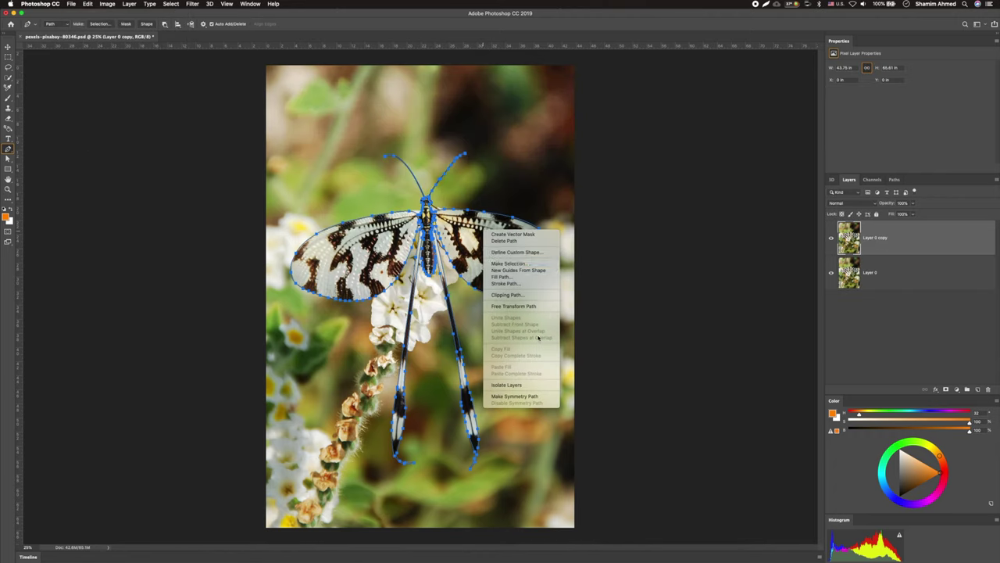
left_click(518, 266)
left_click(312, 280)
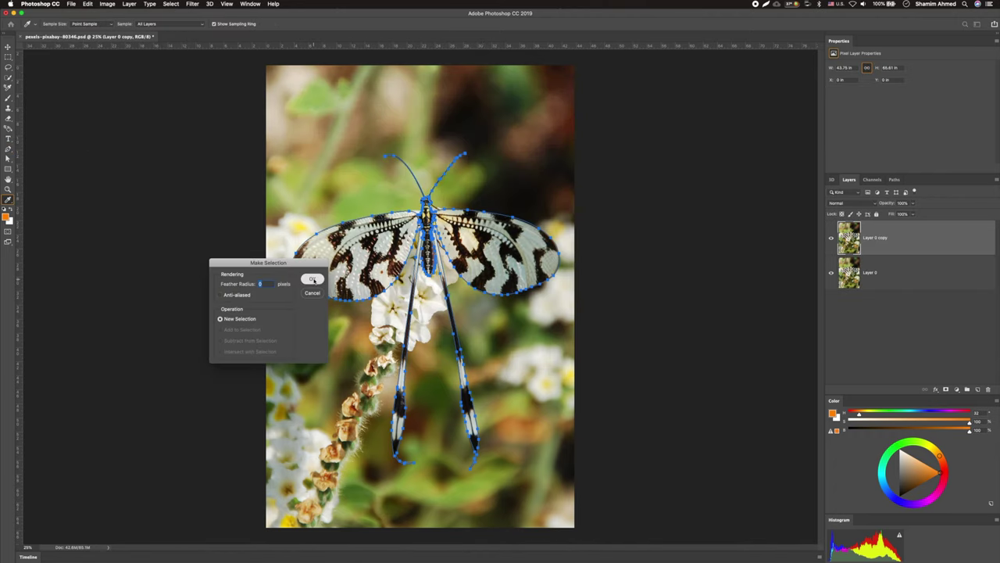
key("super+j")
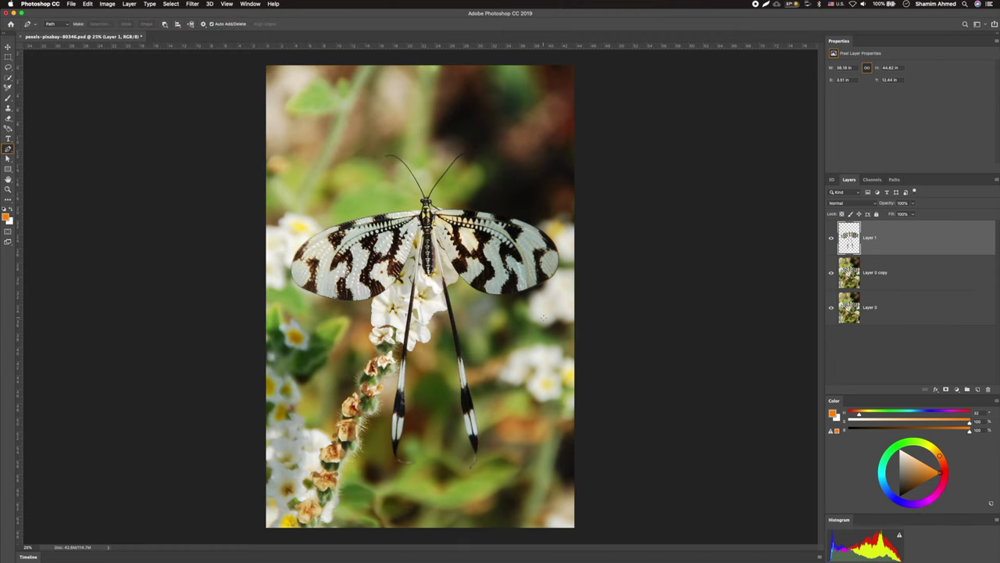
- Hide the photo layers and fill a new Layer 2 with black beneath the lacewing
left_click(831, 307)
key("super+shift+alt+n")
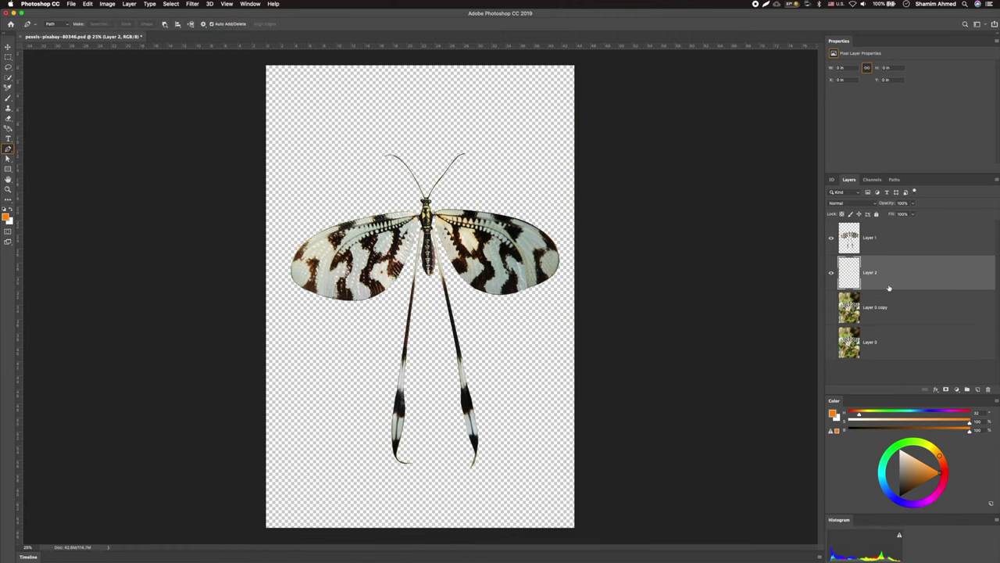
left_click(8, 218)
left_click(170, 305)
key("alt+BackSpace")
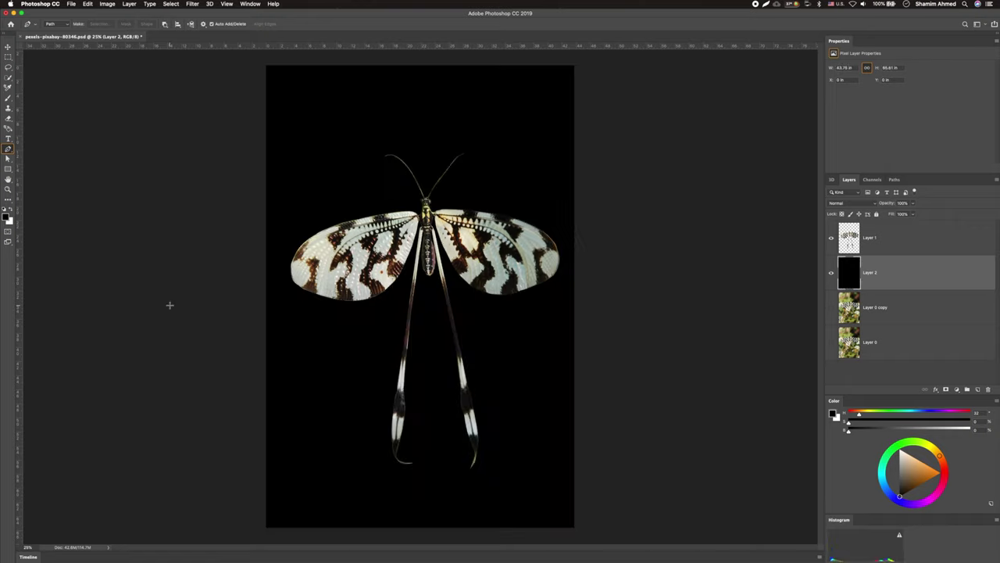
left_click(7, 46)
left_click(867, 239)
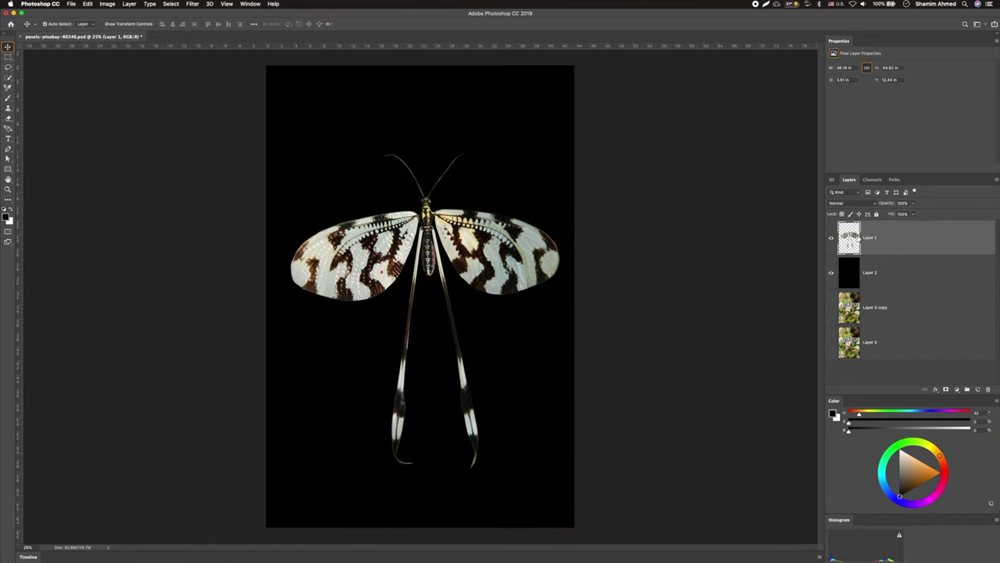
- Add a Colorize Hue/Saturation adjustment clipped to the lacewing, with high saturation and darker lightness
left_click(956, 389)
left_click(960, 459)
left_click(869, 136)
left_click(942, 168)
left_click_drag(870, 109, 980, 106)
left_click_drag(909, 125, 888, 125)
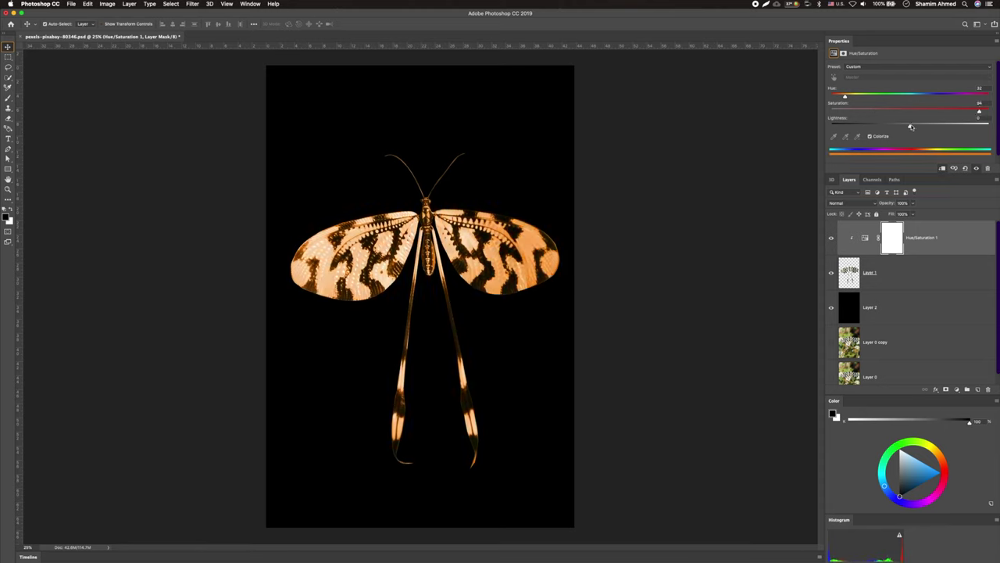
left_click_drag(844, 95, 902, 95)
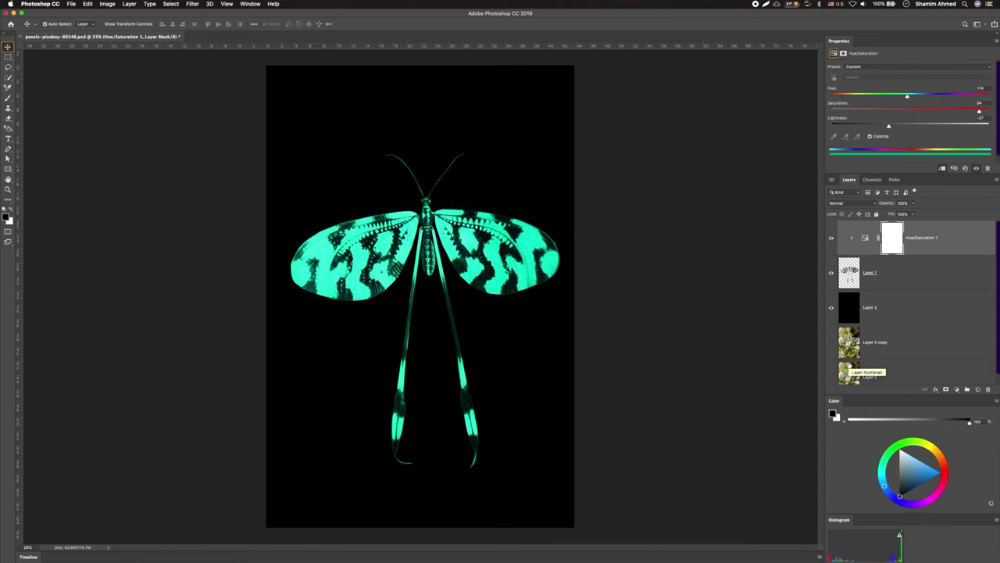
- Select the lacewing with its adjustment and fine-tune the tint to hue 44, lightness -27
left_click(851, 270)
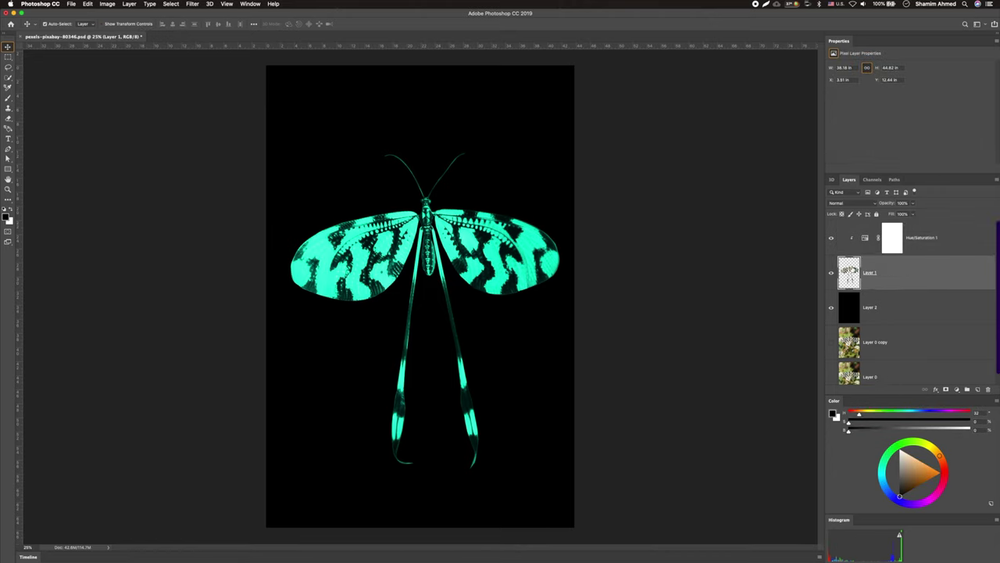
left_click(918, 248, "shift")
right_click(918, 248)
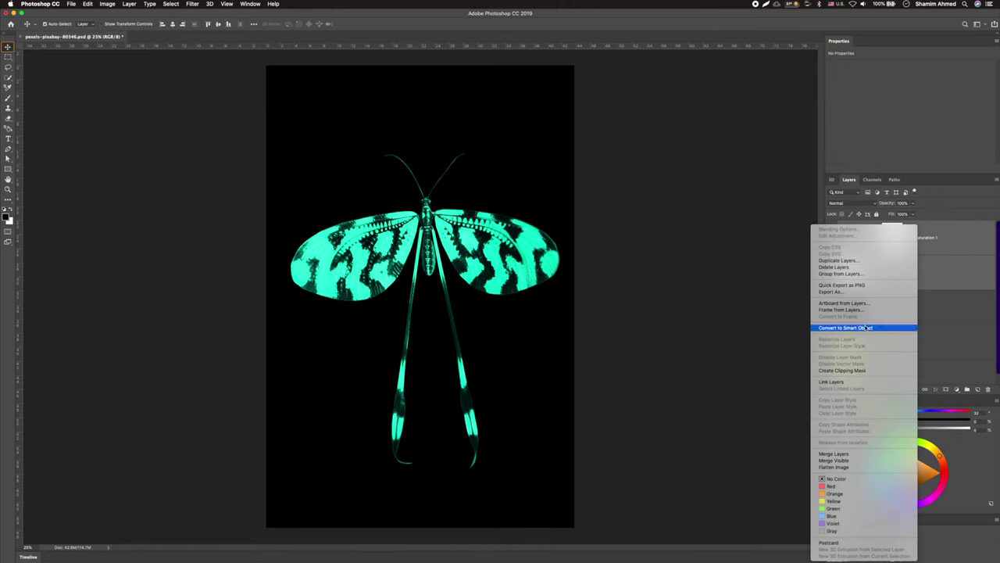
left_click(867, 327)
left_click_drag(848, 93, 850, 95)
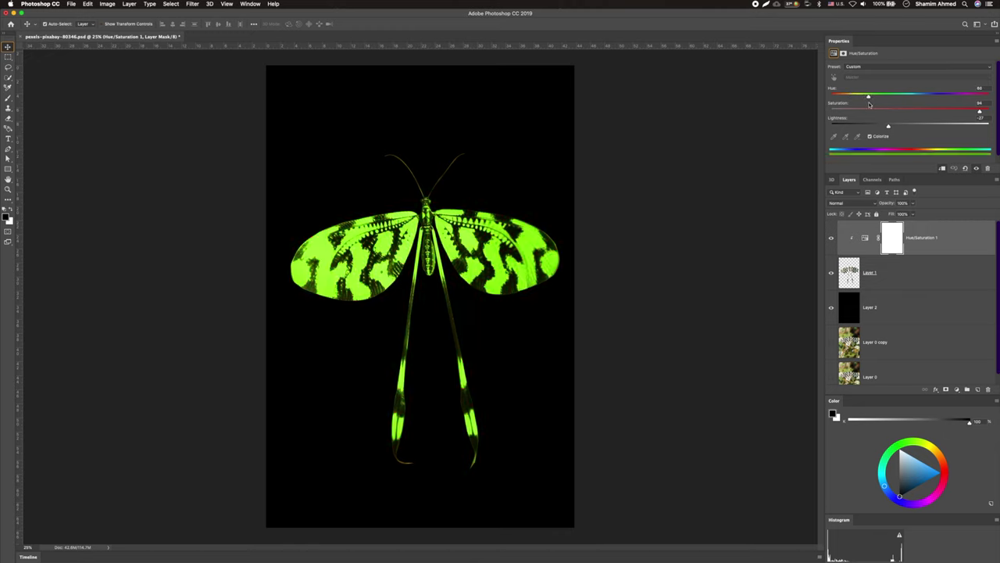
left_click_drag(894, 126, 881, 126)
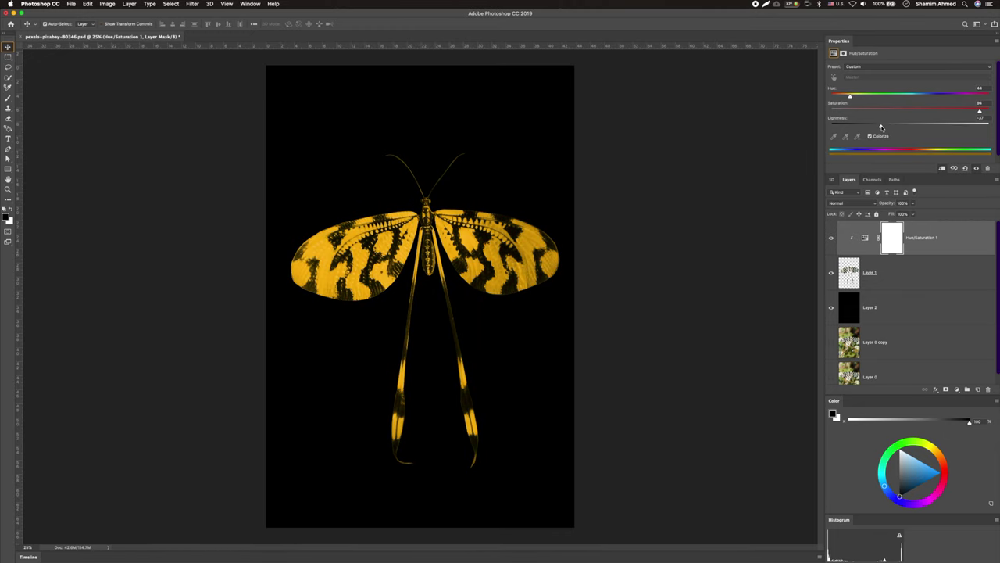
left_click(874, 276, "shift")
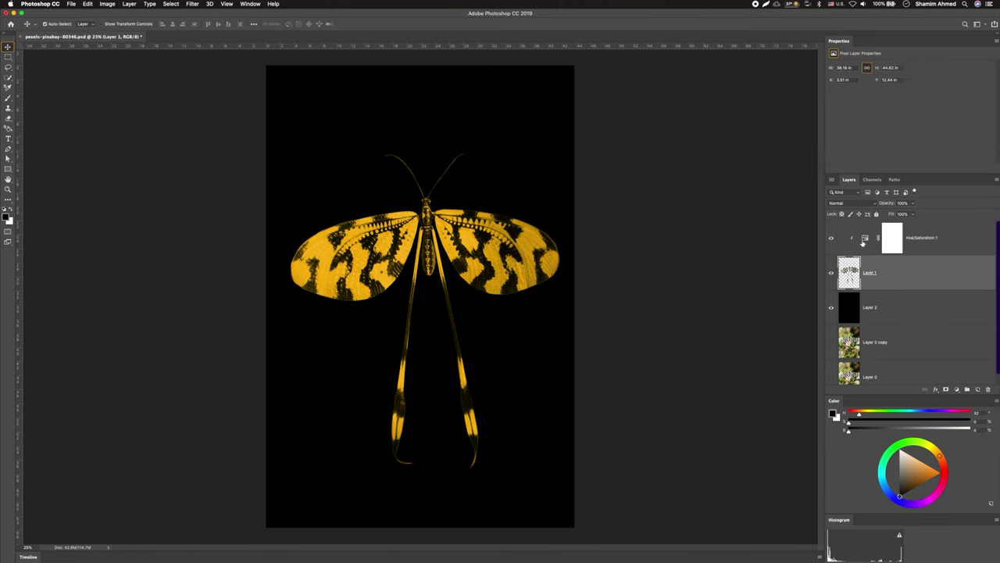
- Duplicate the lacewing and its adjustment, convert the copy to a smart object, and Gaussian-blur it 10 px
key("super+j")
right_click(922, 270)
left_click(860, 328)
left_click(192, 4)
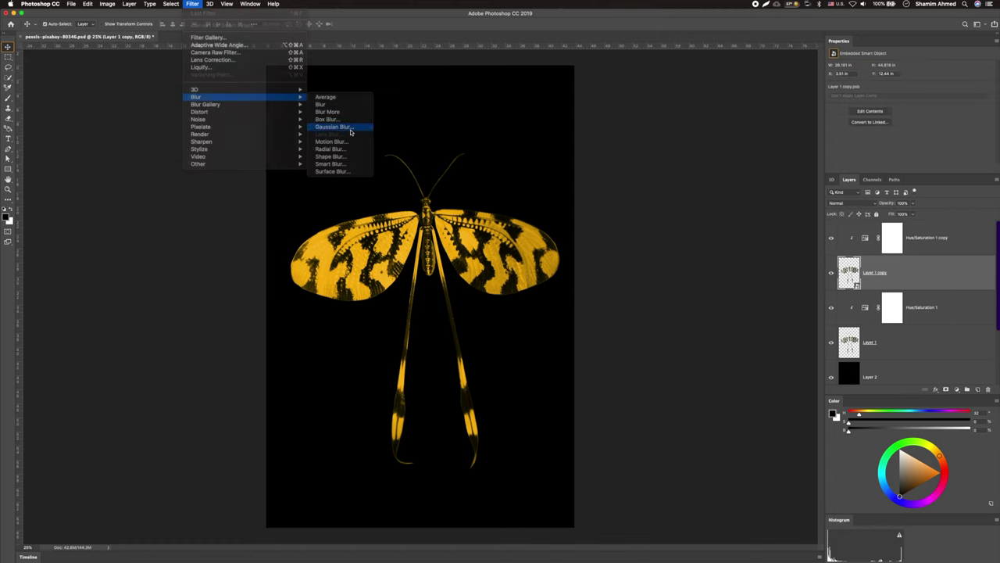
left_click(334, 126)
type("10")
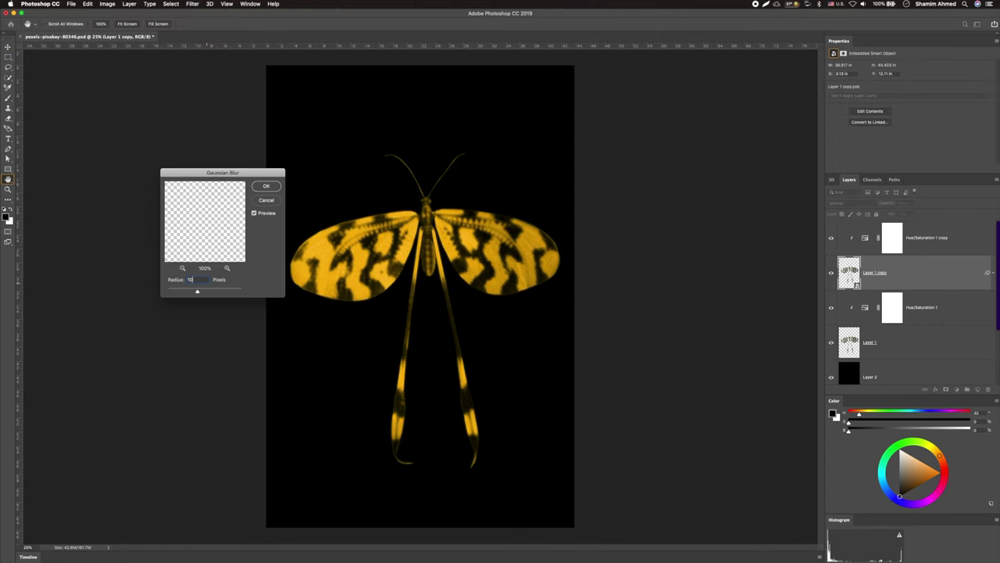
key("Return")
- Set the blurred copy to Linear Dodge (Add) and shift its hue adjustment to about 2 for orange
left_click(844, 202)
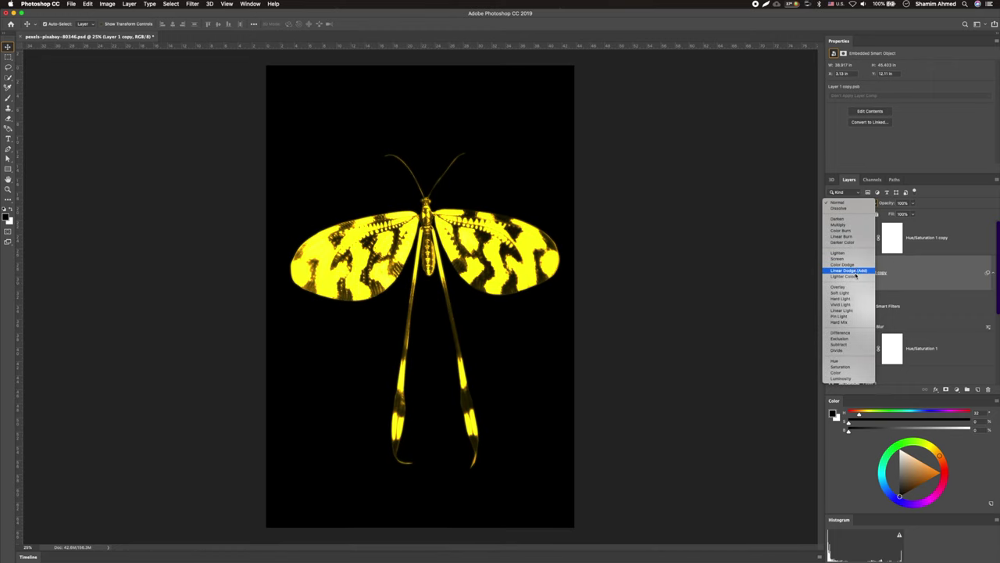
left_click(857, 270)
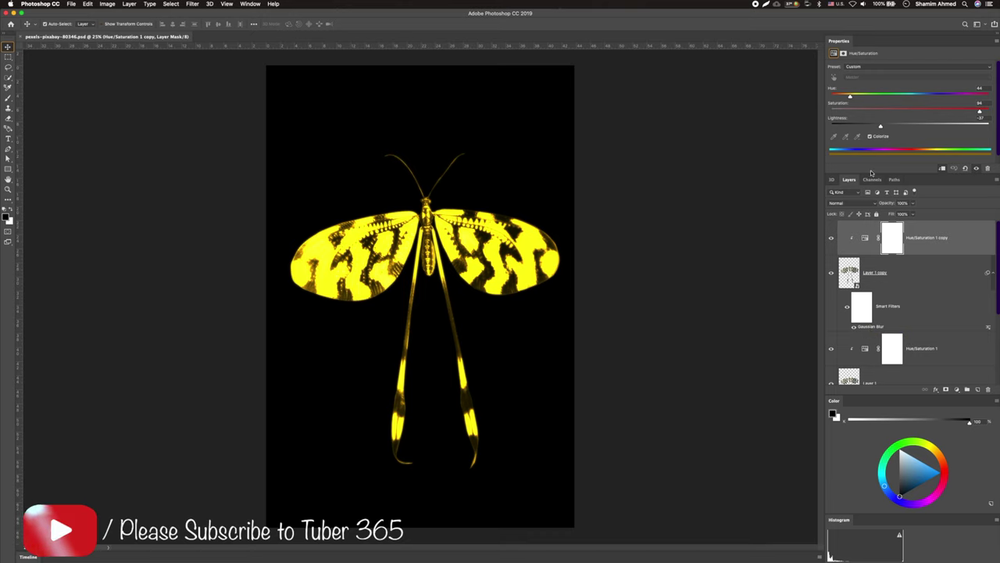
left_click(865, 237)
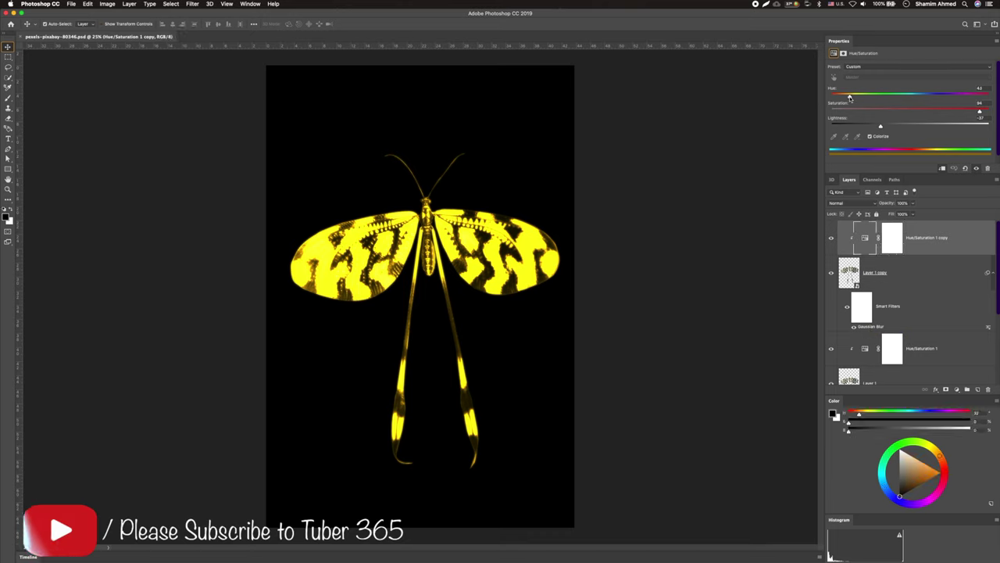
left_click_drag(850, 96, 832, 96)
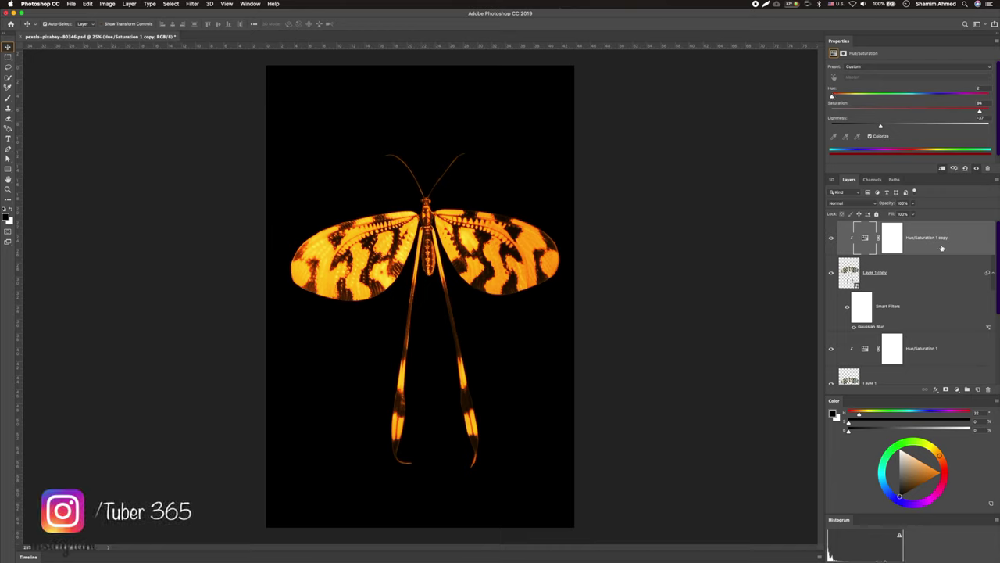
left_click(948, 272)
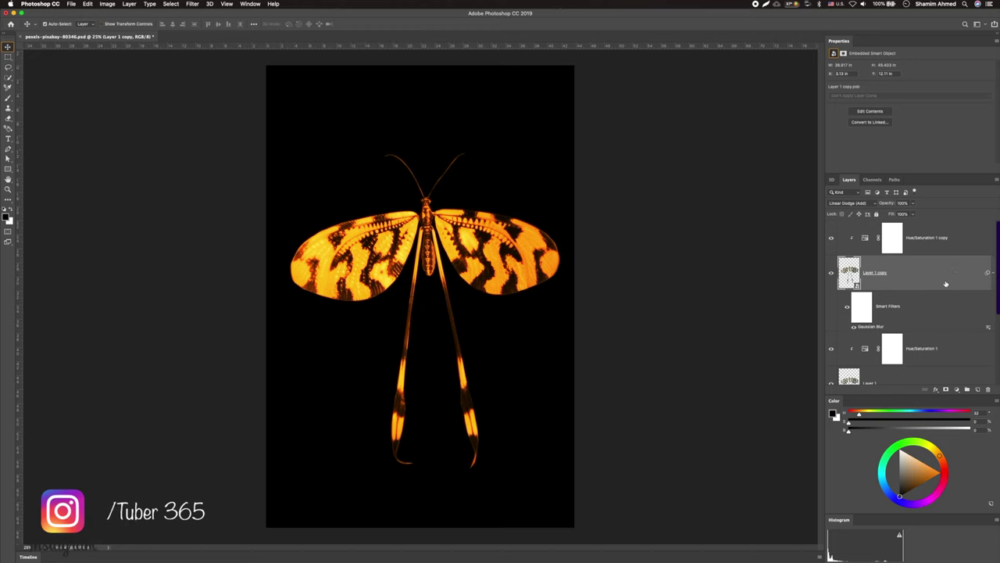
- Split the copy's underlying Blend If range to 0/80 and 176/255, then duplicate it with its hue adjustment
double_click(967, 278)
key("alt")
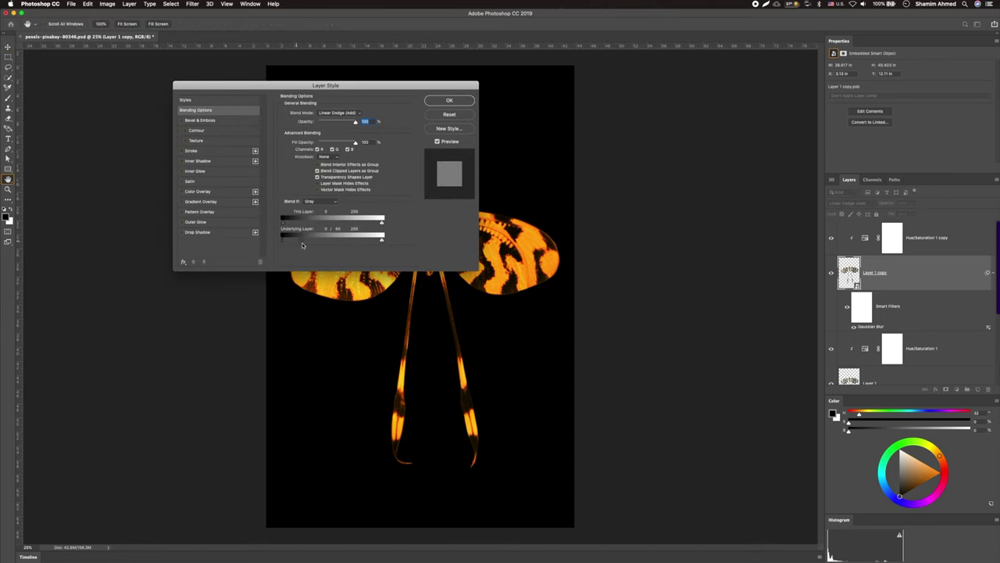
left_click_drag(344, 88, 253, 313)
key("alt")
left_click_drag(286, 467, 284, 469)
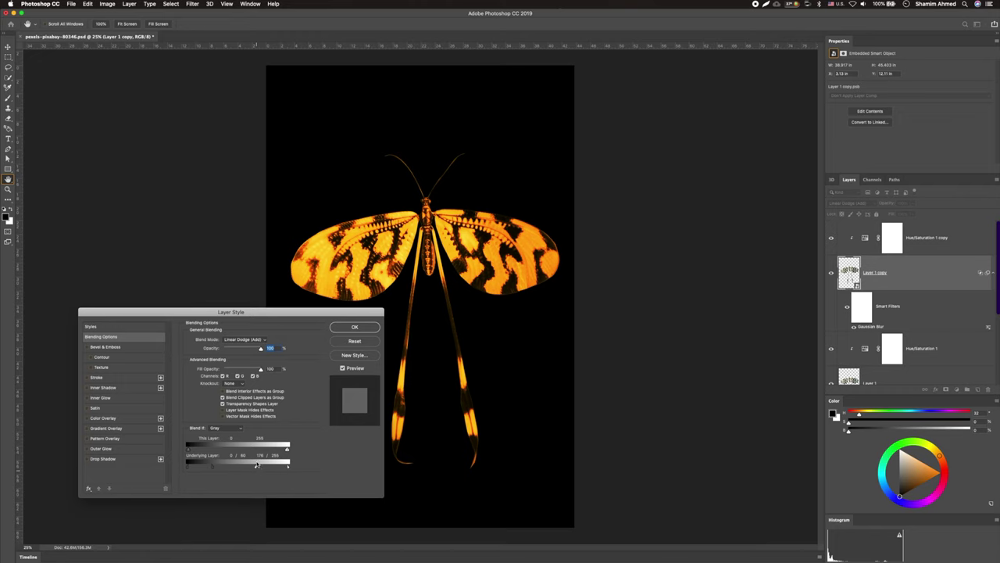
left_click(355, 328)
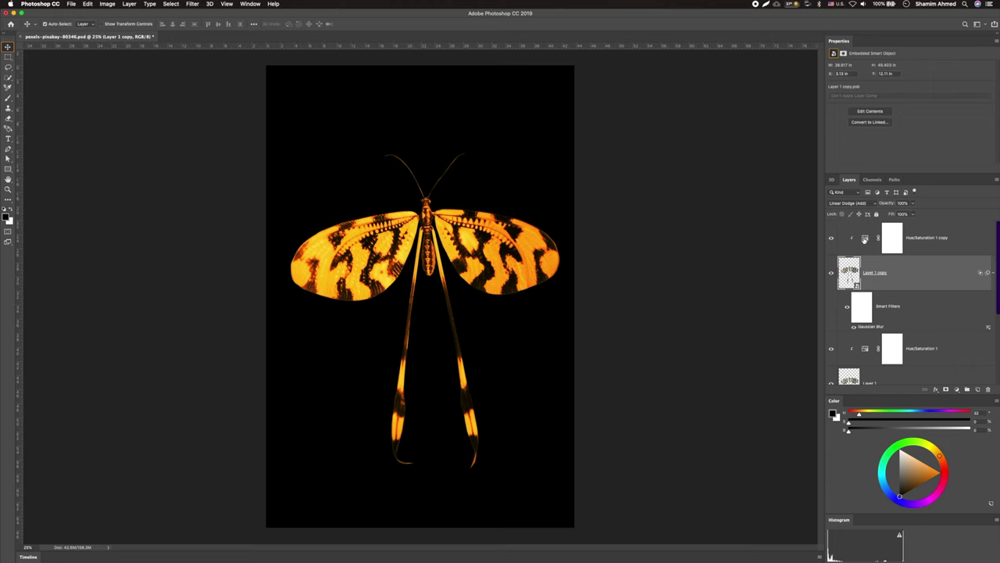
left_click(865, 239, "shift")
key("ctrl+j")
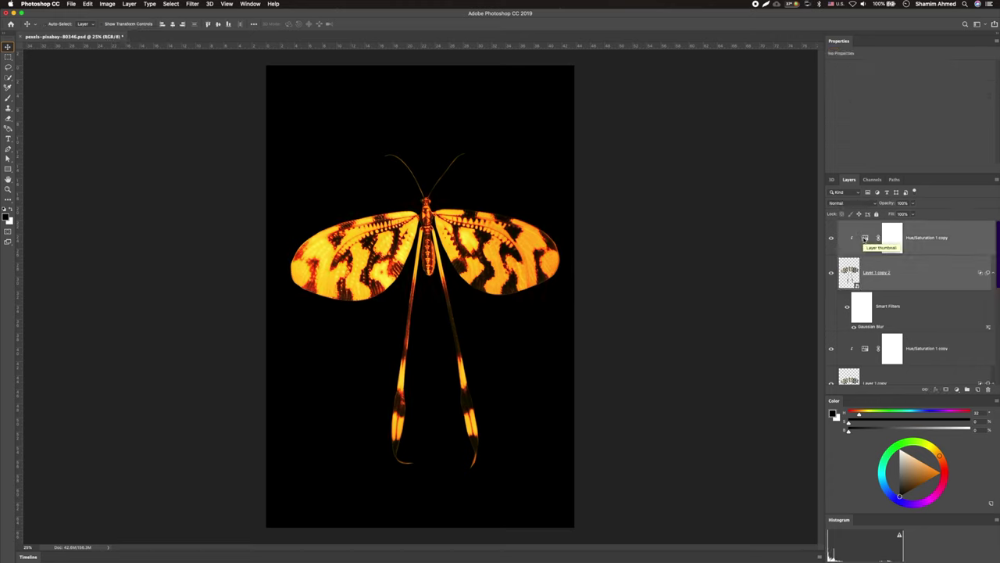
- Widen the new copy's Gaussian Blur radius to about 117.8 px
double_click(872, 327)
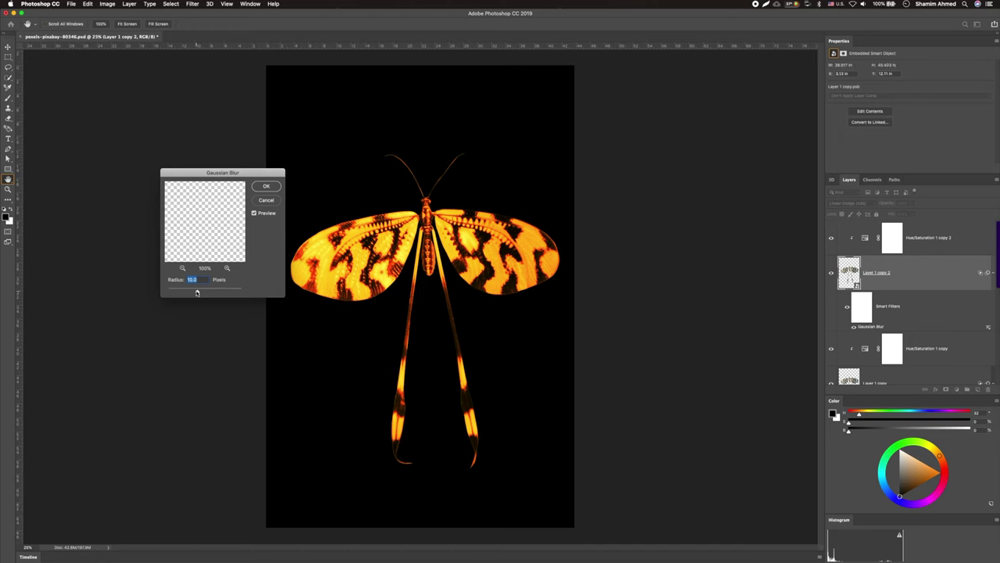
left_click_drag(197, 292, 219, 293)
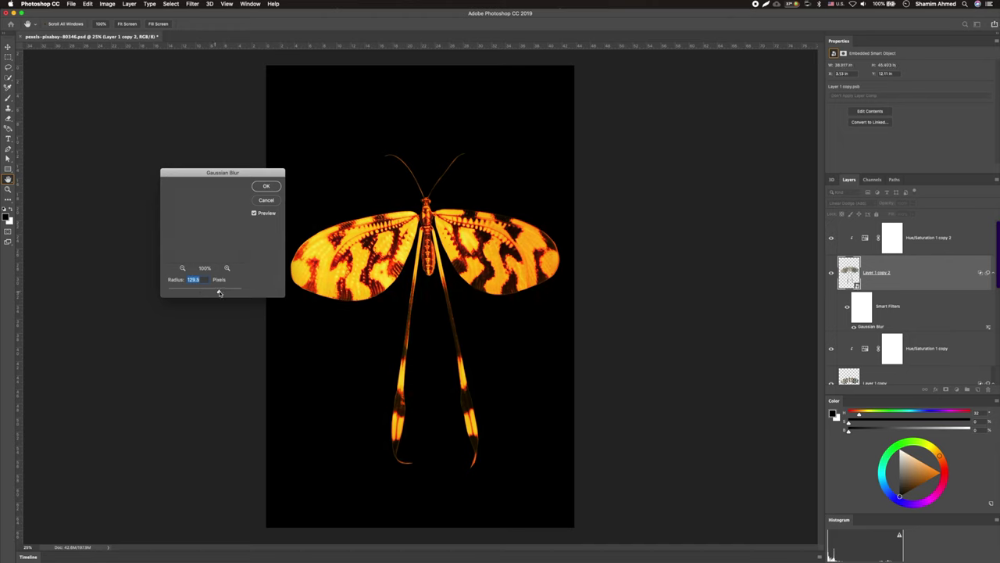
left_click_drag(219, 292, 217, 292)
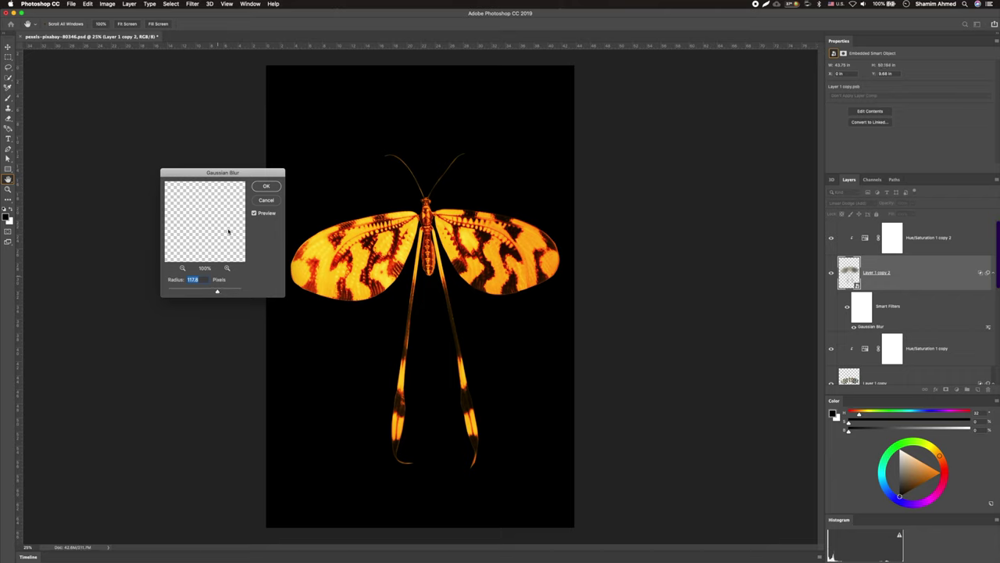
left_click(267, 187)
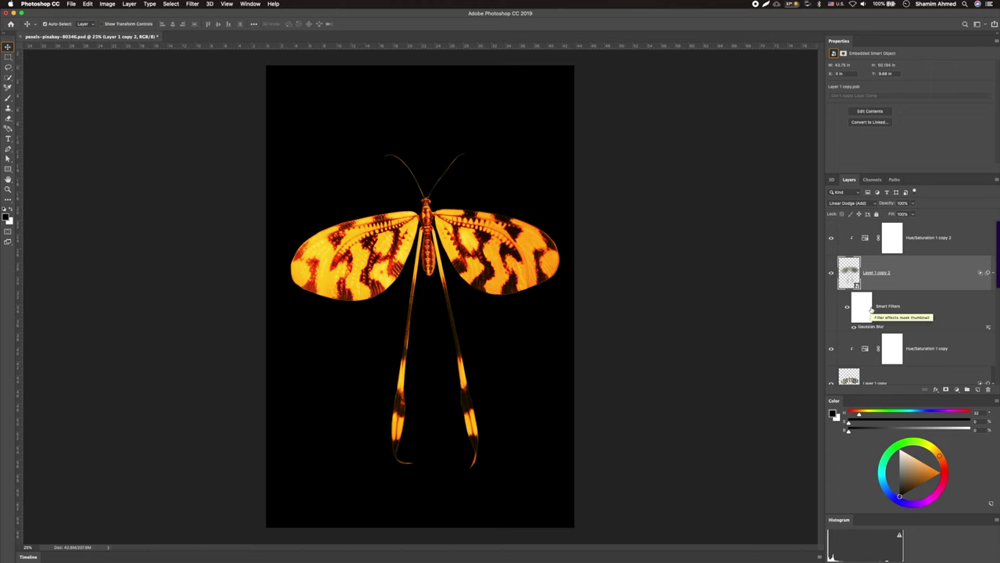
left_click(862, 239)
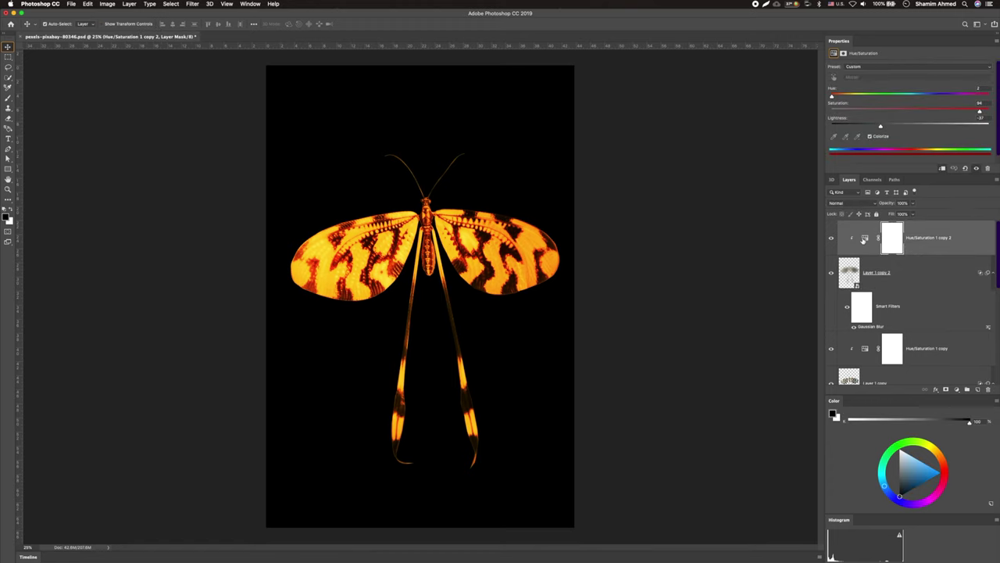
- Shift the new glow copy's hue back to yellow (44) and enlarge its blur to 247.5 px
left_click_drag(832, 96, 851, 98)
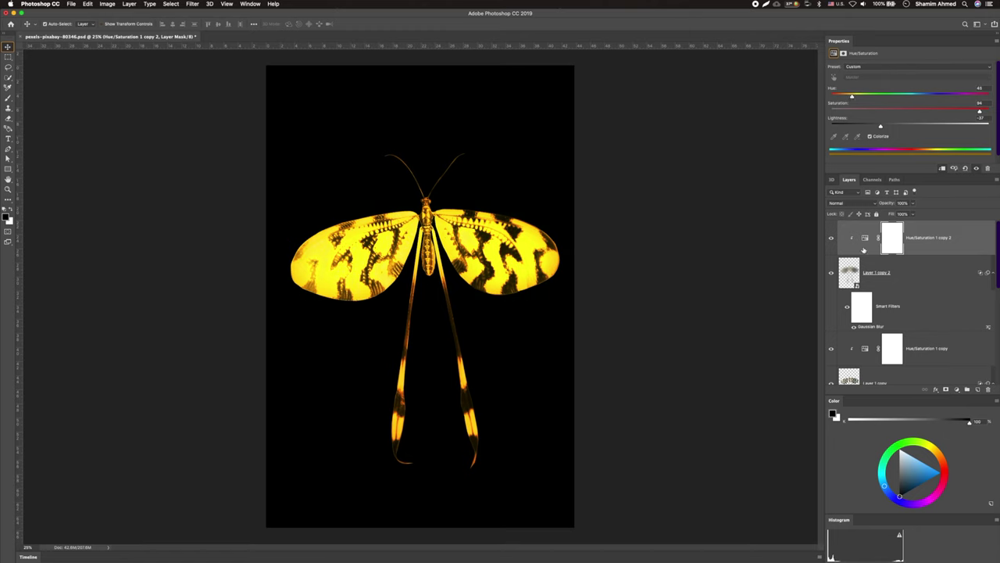
double_click(872, 326)
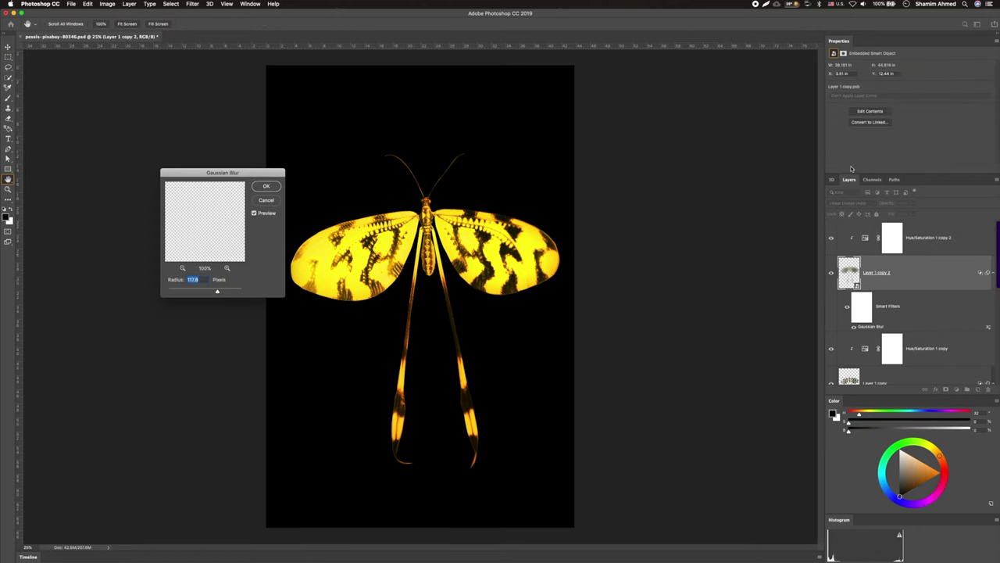
left_click_drag(217, 291, 229, 291)
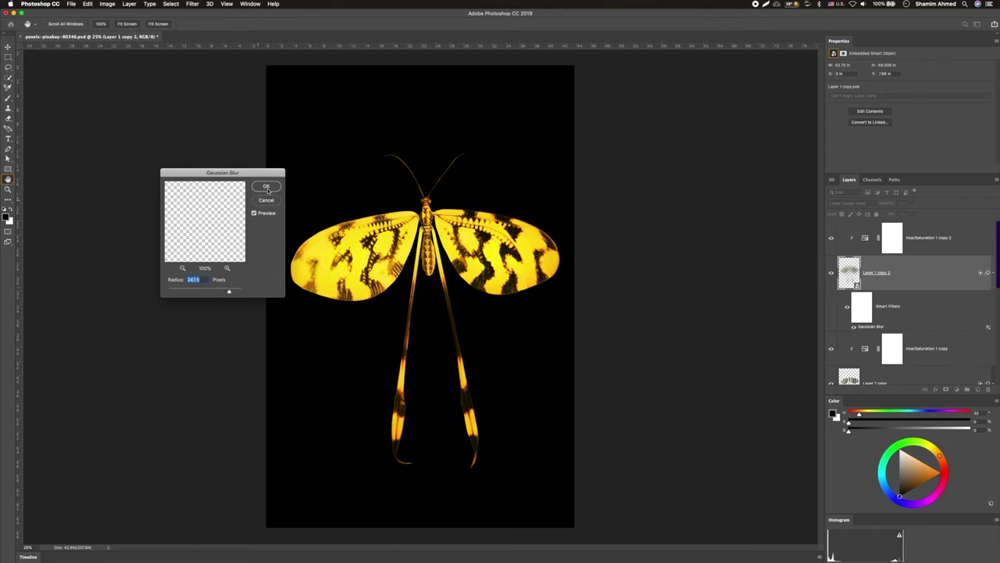
key("Return")
- Set the glow copy's blend mode to Color Dodge and hide the black backdrop layer
left_click(857, 204)
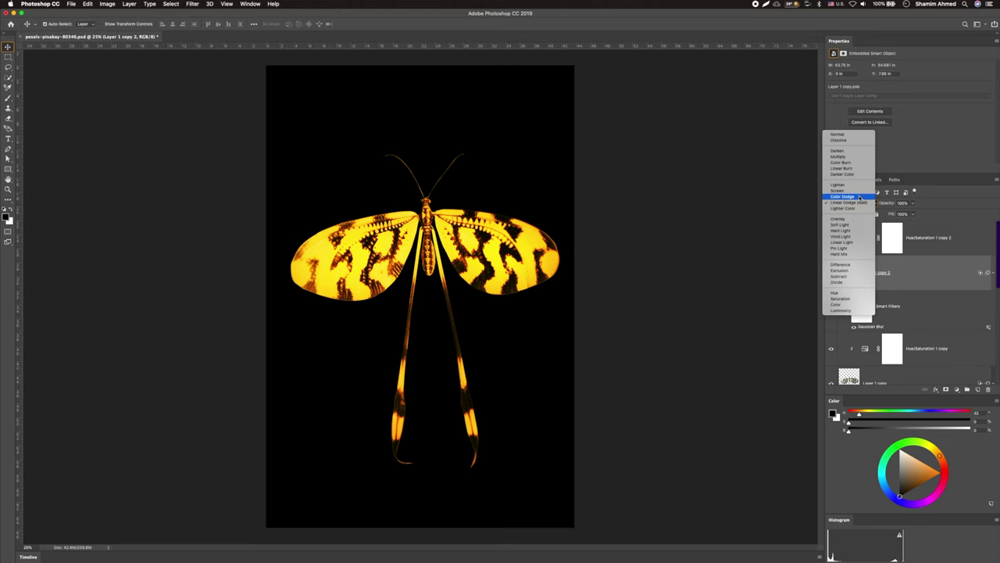
left_click(859, 194)
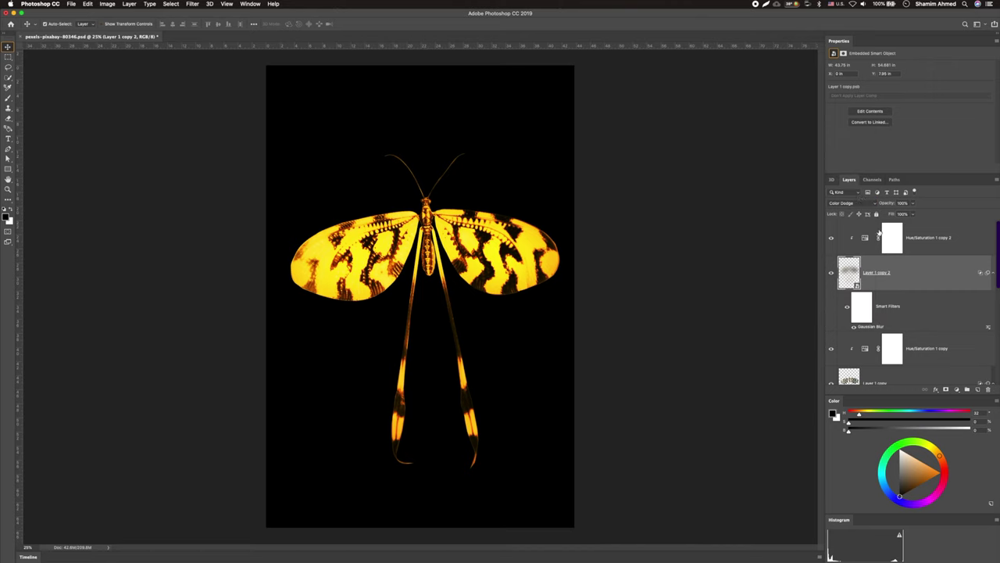
scroll(892, 251, "down", 3)
scroll(892, 252, "down", 3)
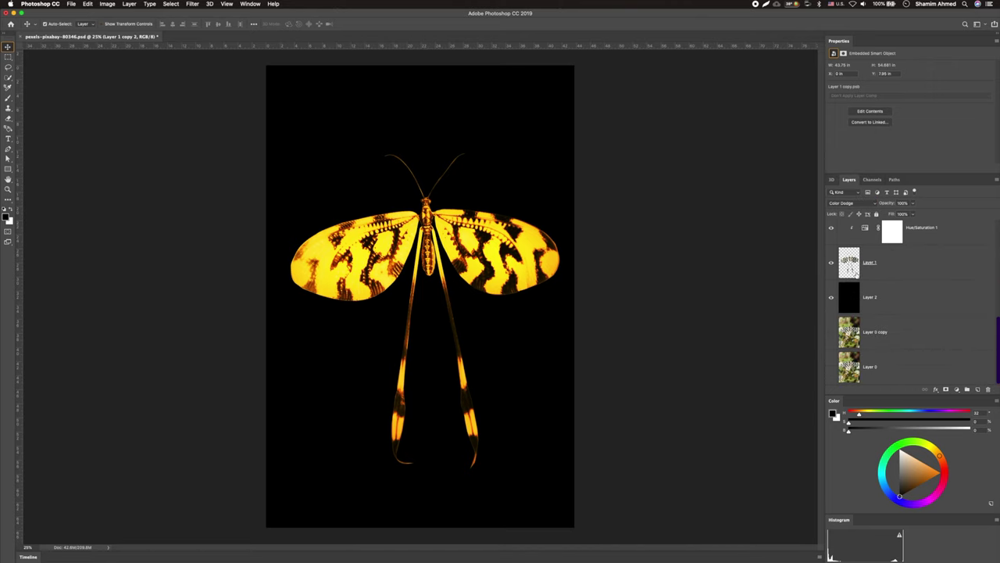
left_click(832, 298)
- Show the flower photo, add a Brightness/Contrast adjustment layer, and select the flower photo layer
left_click(831, 332)
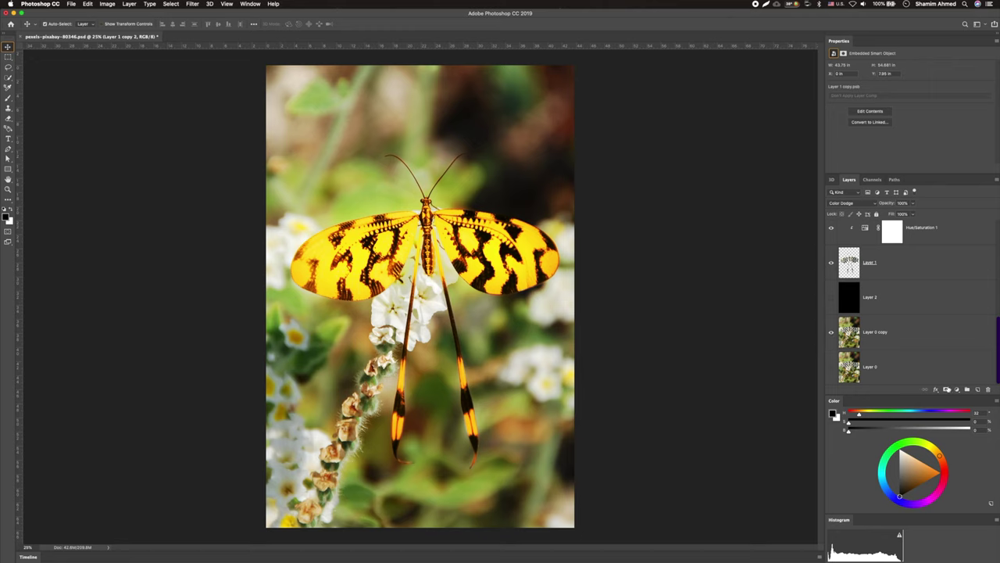
left_click(957, 389)
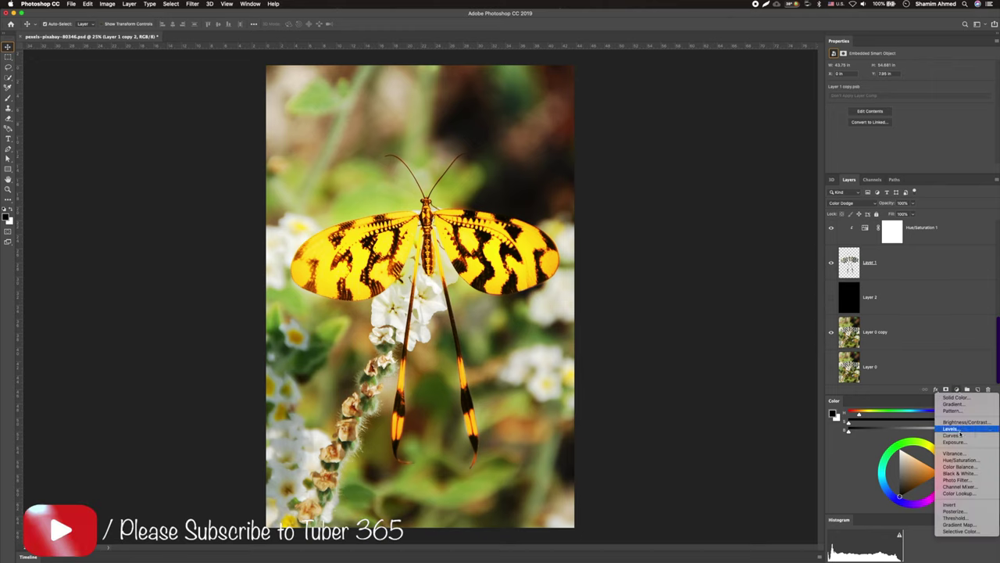
left_click(960, 423)
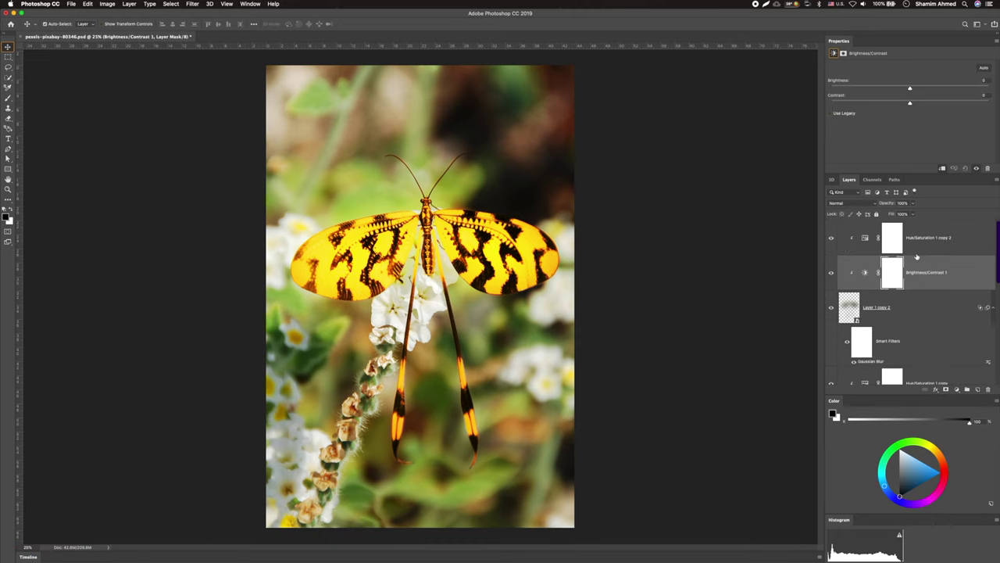
left_click(898, 308)
scroll(875, 329, "down", 5)
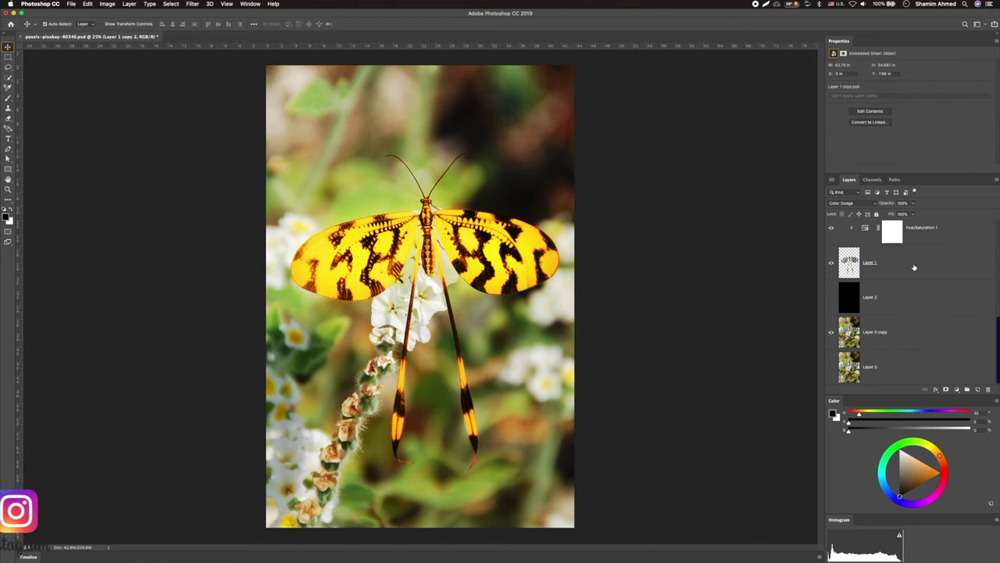
left_click(875, 336)
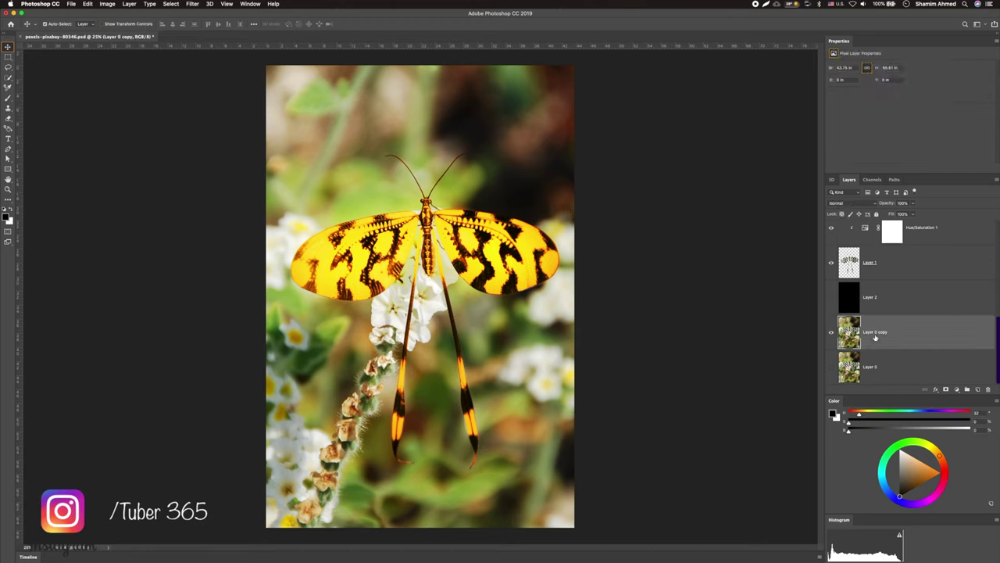
- Add an Exposure adjustment above the flower photo and lower exposure to -5.00
left_click(956, 390)
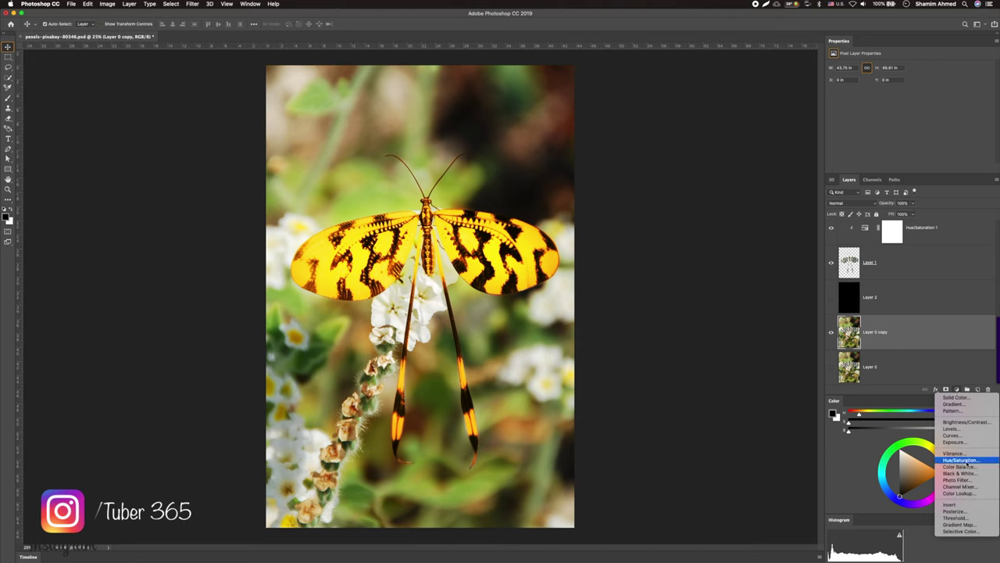
left_click(955, 441)
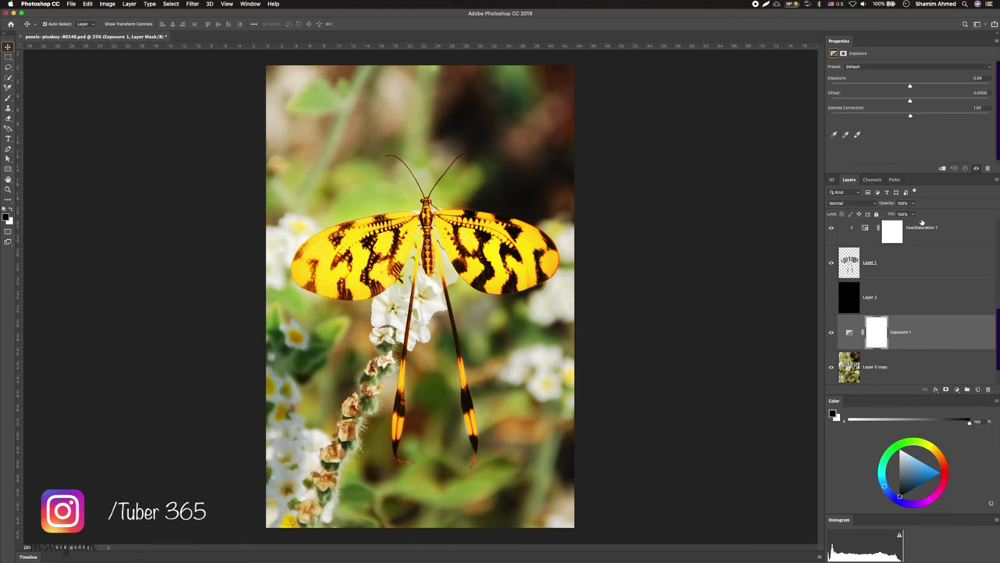
left_click_drag(910, 84, 875, 87)
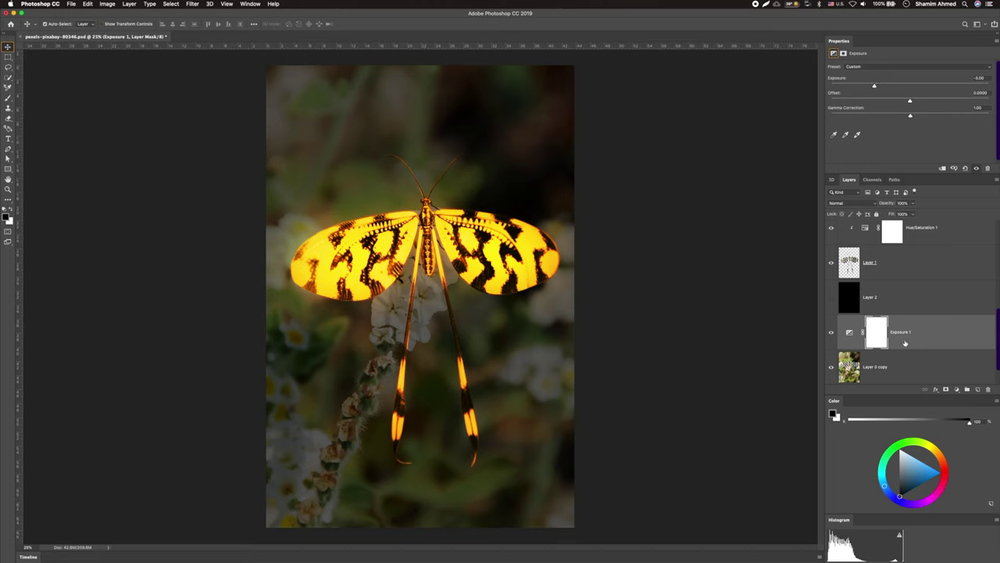
left_click(957, 389)
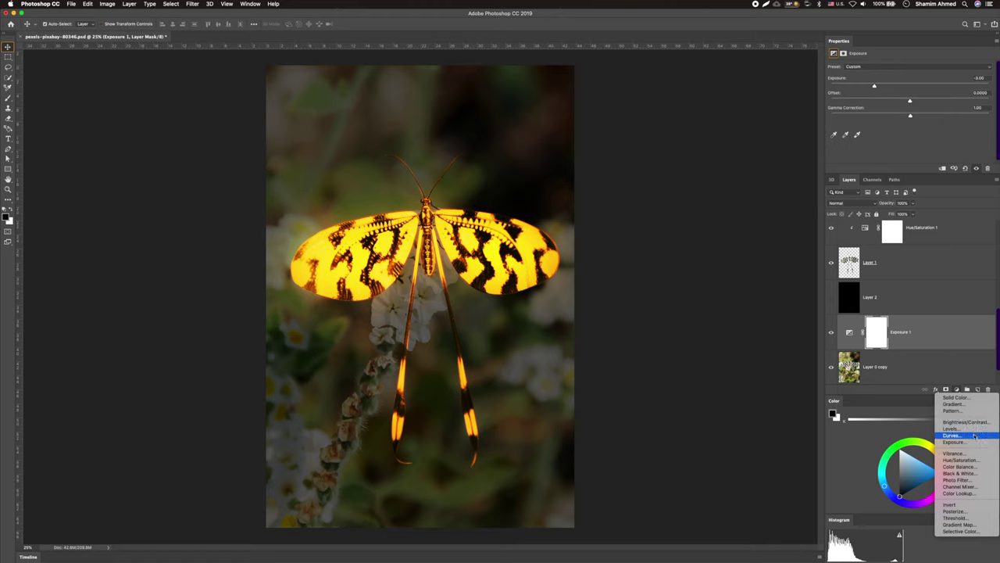
- Add a Curves adjustment with a point pulled down to input 116, output 61, plus a shadow point
left_click(974, 435)
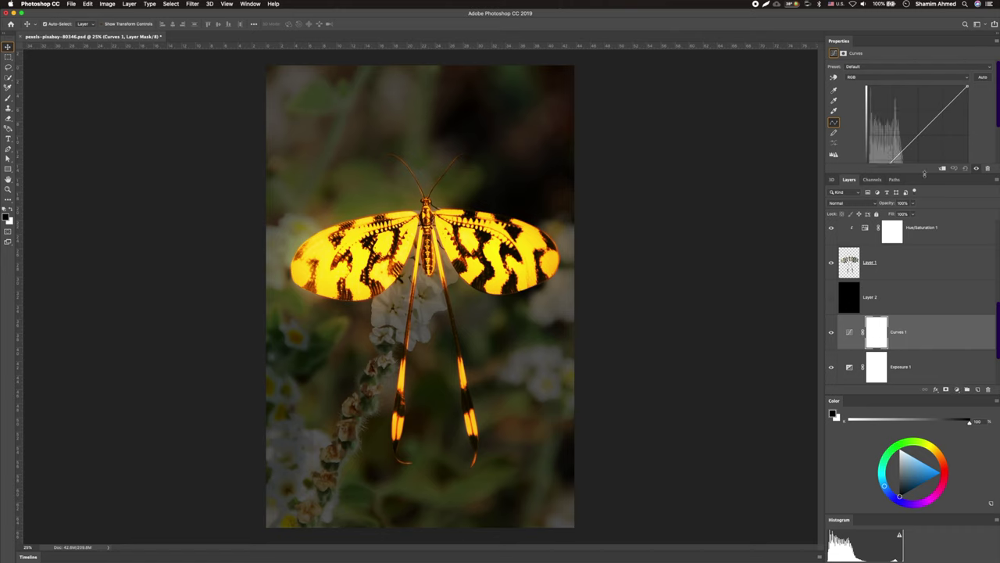
left_click_drag(924, 173, 925, 221)
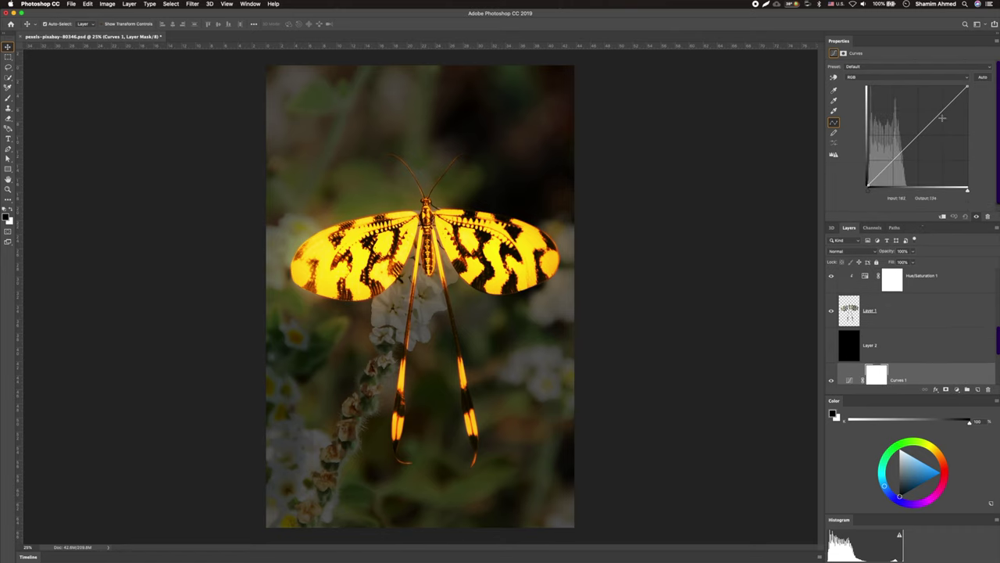
left_click_drag(944, 110, 955, 109)
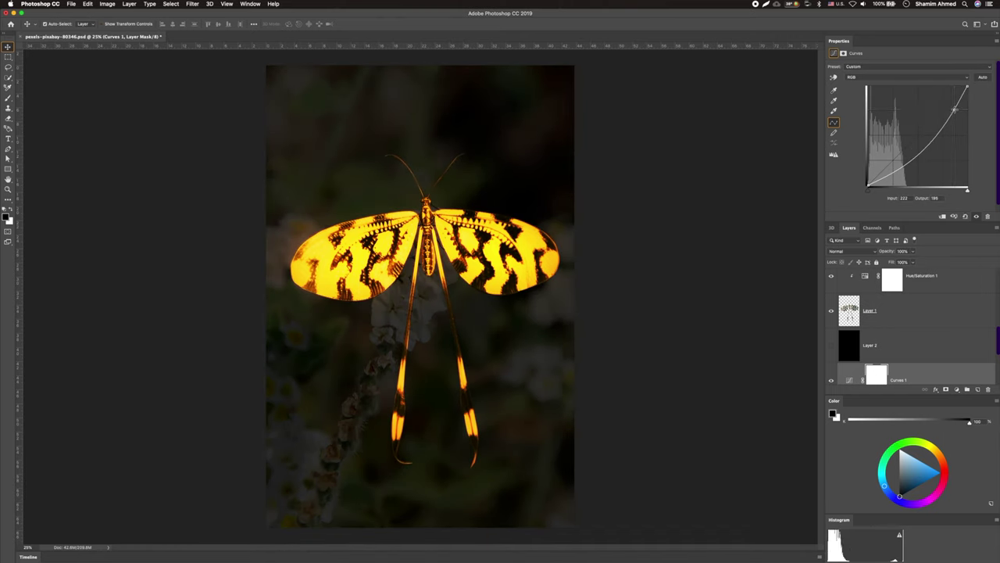
left_click_drag(908, 159, 912, 160)
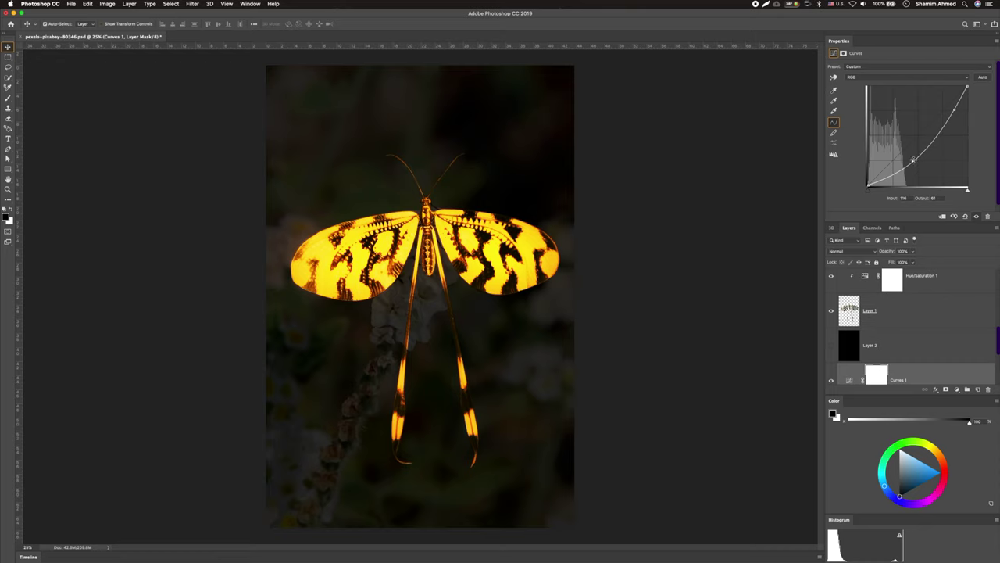
scroll(899, 332, "up", 2)
scroll(899, 332, "up", 2)
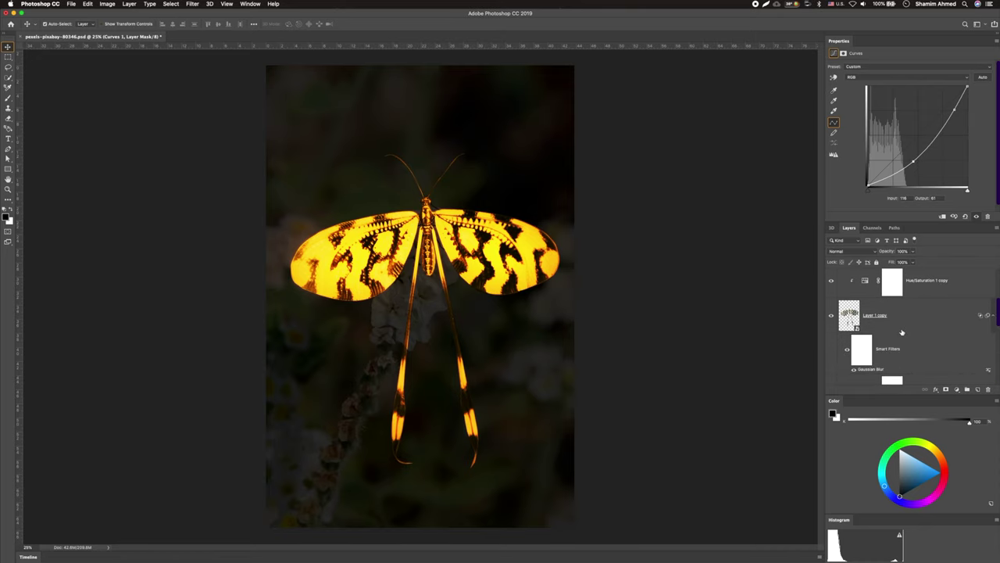
- Duplicate the blurred glow layer and shift Hue/Saturation 1 copy's hue toward lemon yellow
left_click(854, 319)
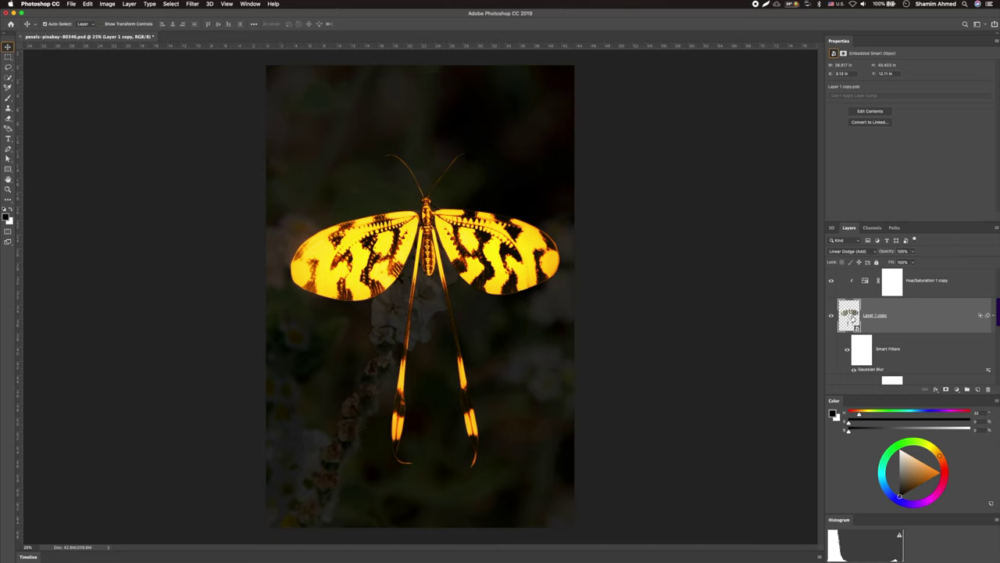
key("ctrl+j")
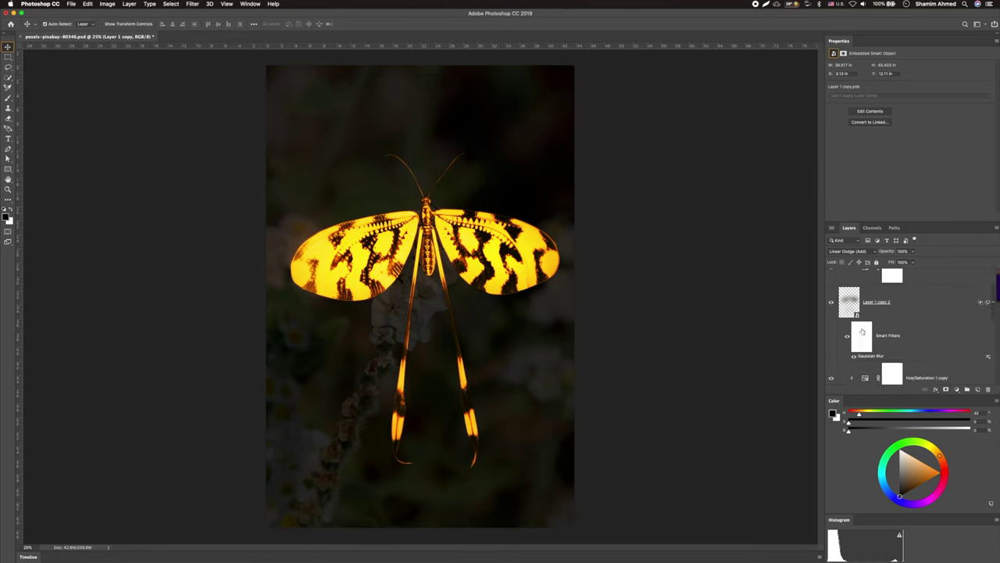
scroll(862, 331, "down", 1)
left_click(862, 309)
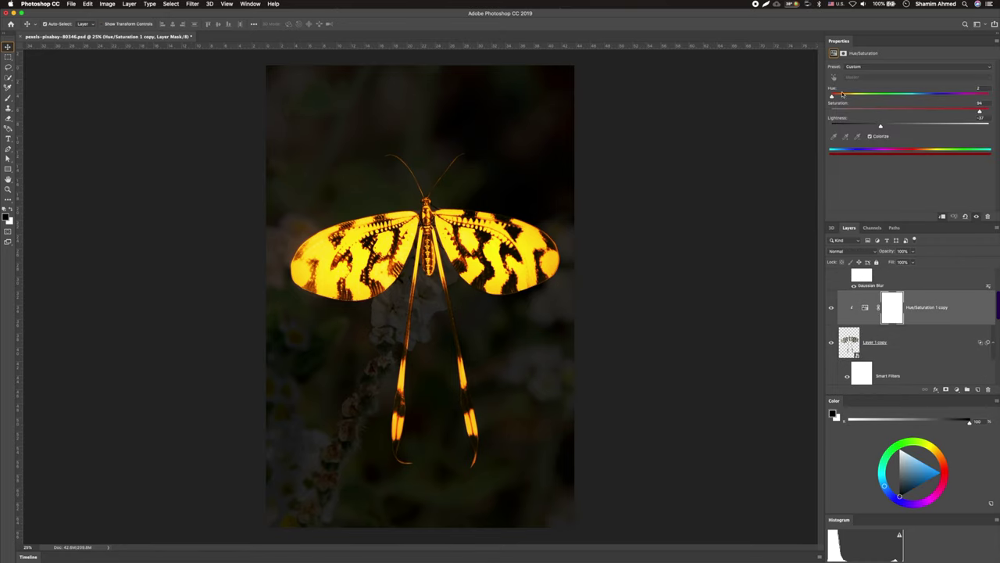
mouse_move(833, 95)
left_mouse_down()
mouse_move(846, 97)
mouse_move(792, 103)
left_mouse_up()
- Reselect the duplicated glow layer, Layer 1 copy 2, in the Layers panel
scroll(902, 330, "up", 3)
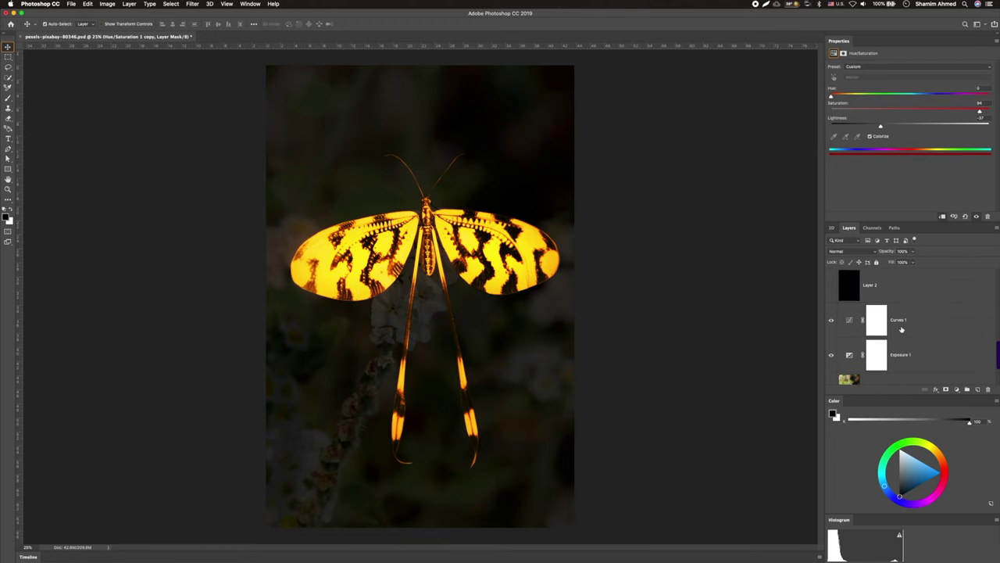
scroll(902, 330, "down", 2)
scroll(902, 329, "down", 1)
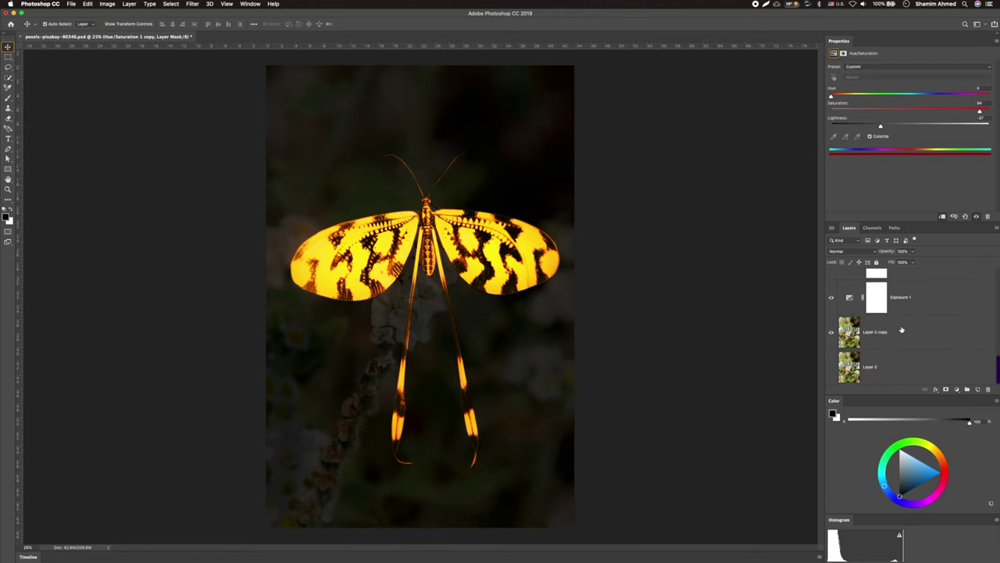
scroll(901, 329, "up", 2)
scroll(902, 330, "up", 1)
scroll(902, 330, "up", 2)
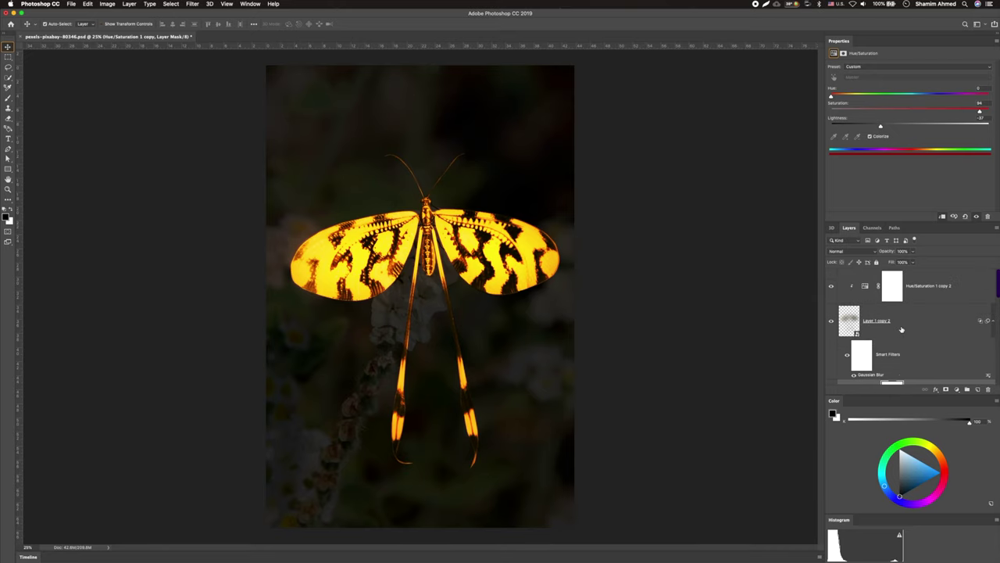
scroll(901, 328, "down", 1)
scroll(891, 334, "down", 1)
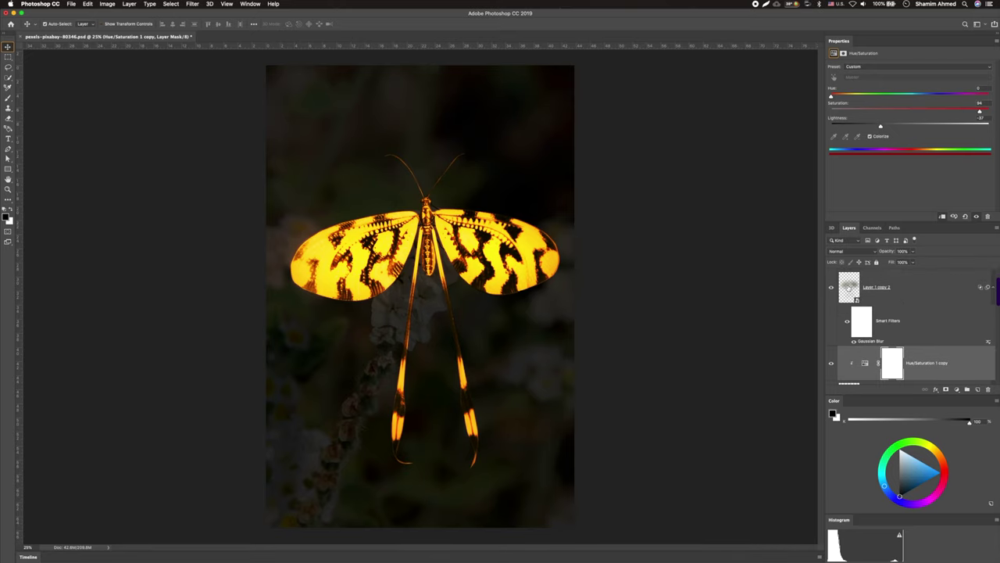
left_click(848, 286)
scroll(848, 287, "up", 1)
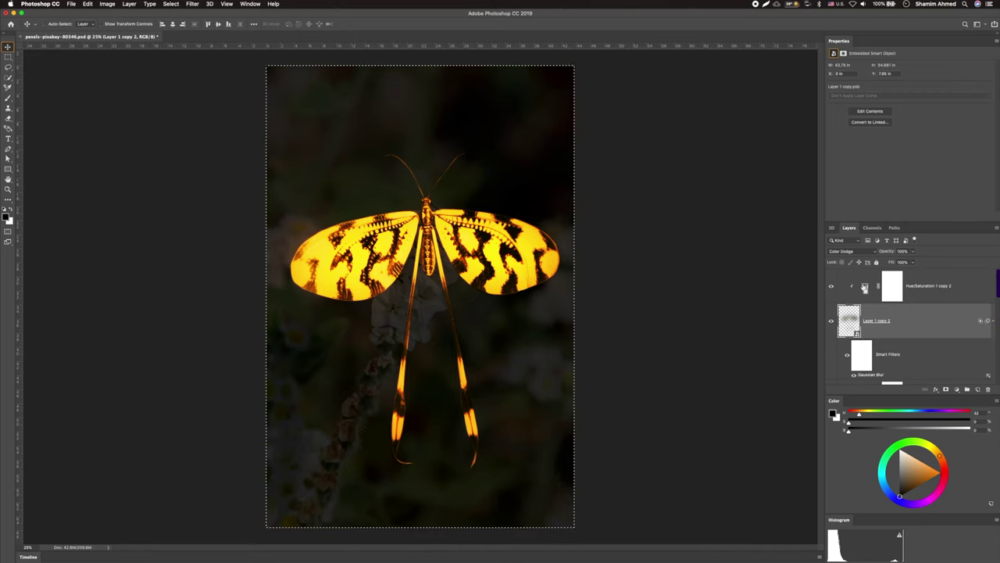
- Duplicate the Hue/Saturation and glow pair twice, undo the last copy, and select Layer 1 copy 6
left_click(920, 297)
key("ctrl+j")
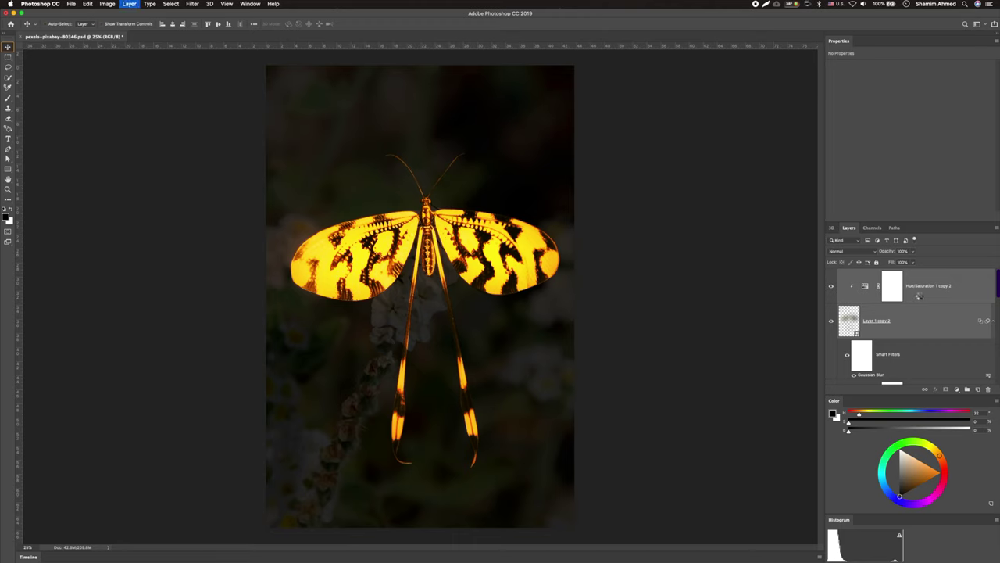
key("ctrl+j")
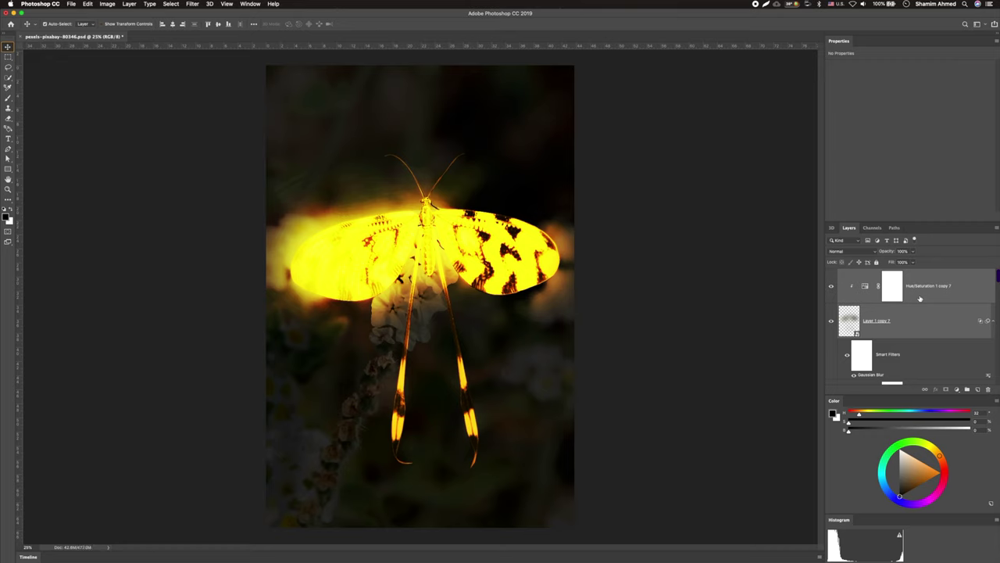
key("ctrl+z")
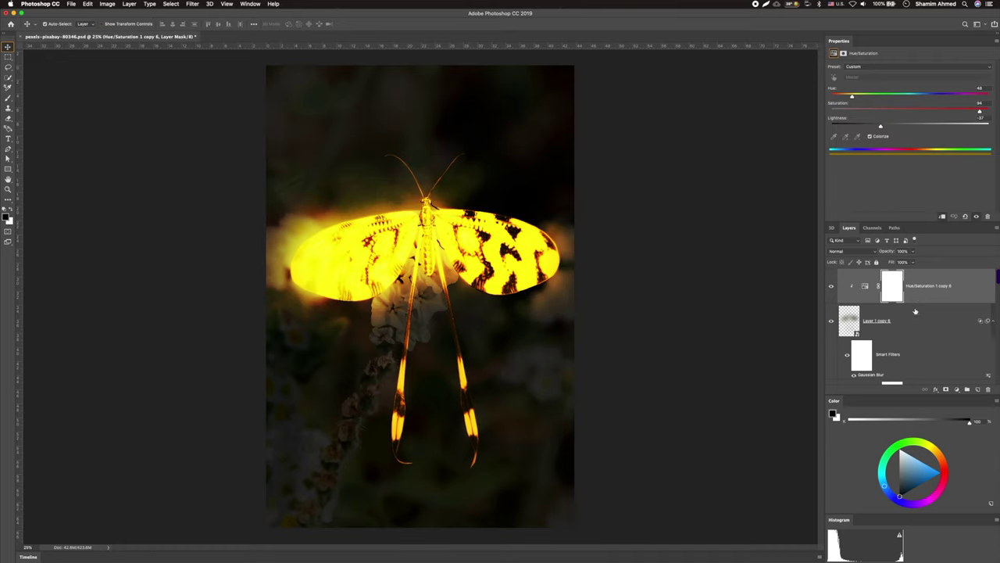
left_click(919, 326)
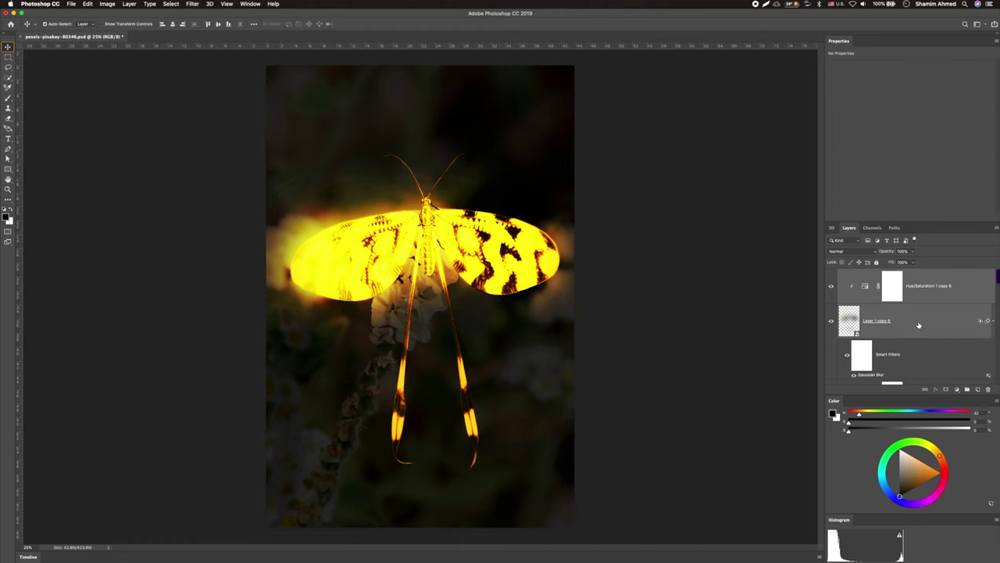
- Undo the topmost glow copies so Hue/Saturation 1 copy 4 sits on top
key("ctrl+z")
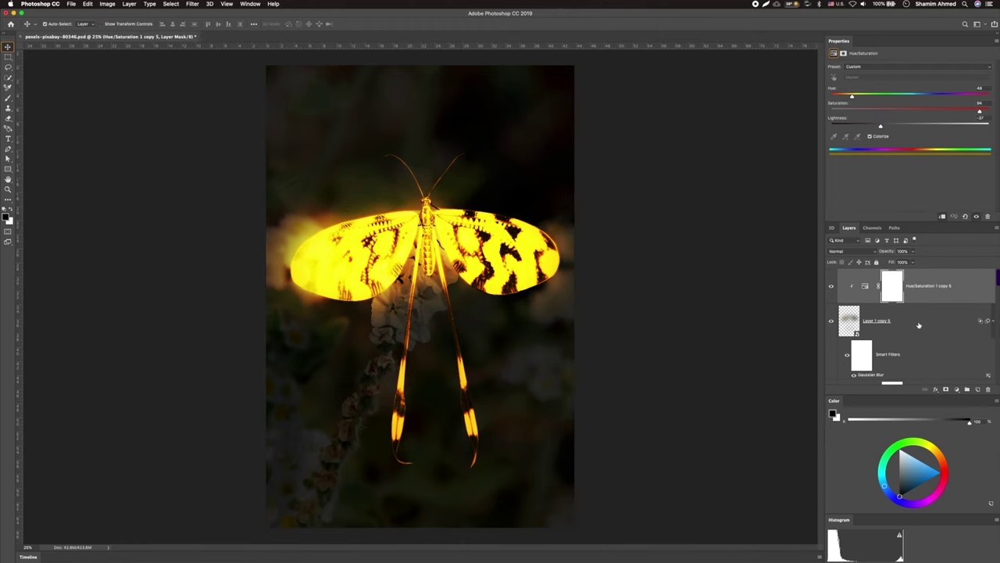
key("ctrl+z")
left_click(888, 294, "shift")
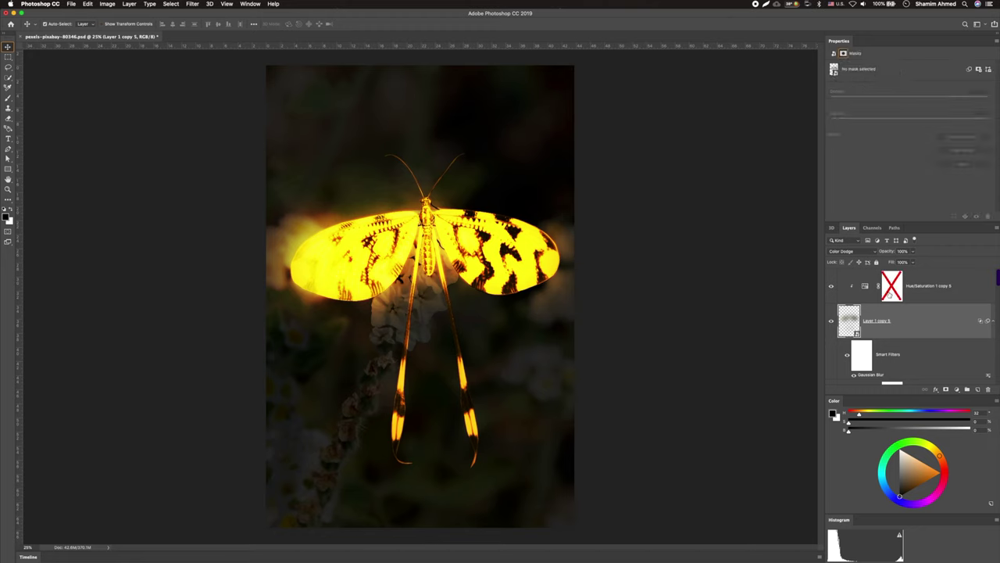
key("ctrl+shift+z")
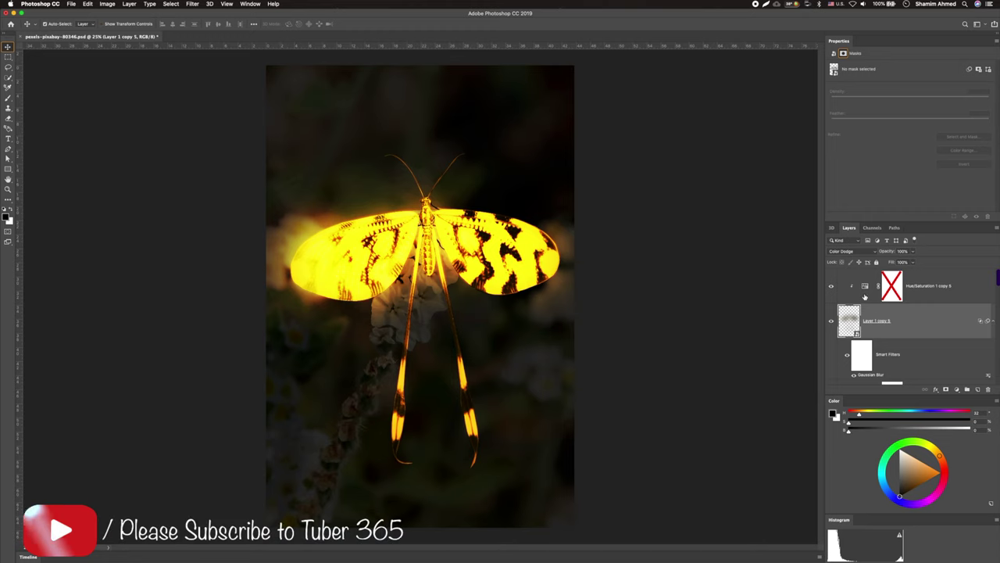
key("ctrl+z")
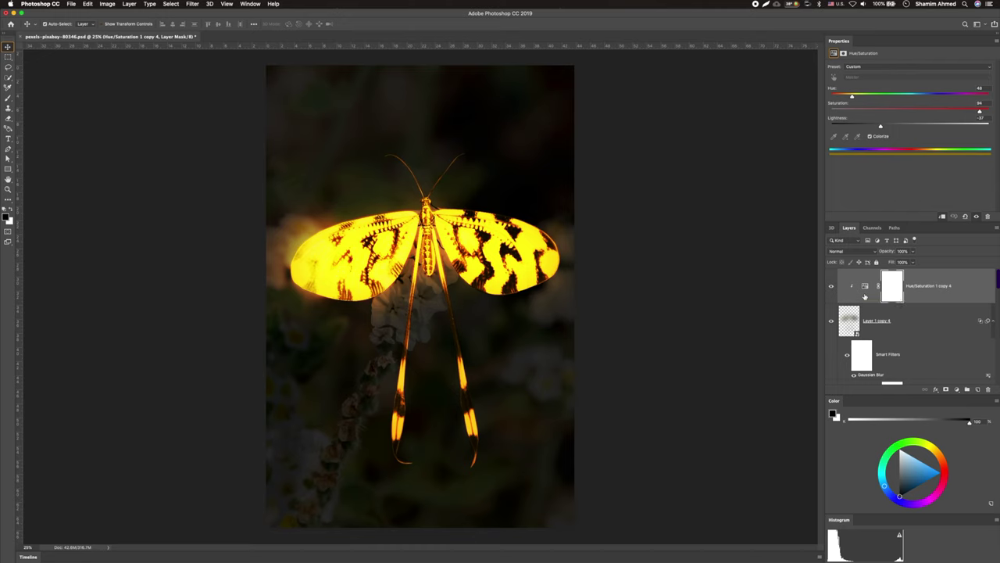
- Select Layer 1 together with Hue/Saturation 1 in the Layers panel
scroll(929, 309, "down", 2)
scroll(929, 311, "down", 3)
scroll(929, 312, "down", 3)
scroll(929, 313, "down", 2)
scroll(929, 313, "down", 2)
scroll(929, 312, "up", 1)
scroll(929, 313, "down", 1)
scroll(929, 313, "up", 2)
scroll(929, 312, "up", 1)
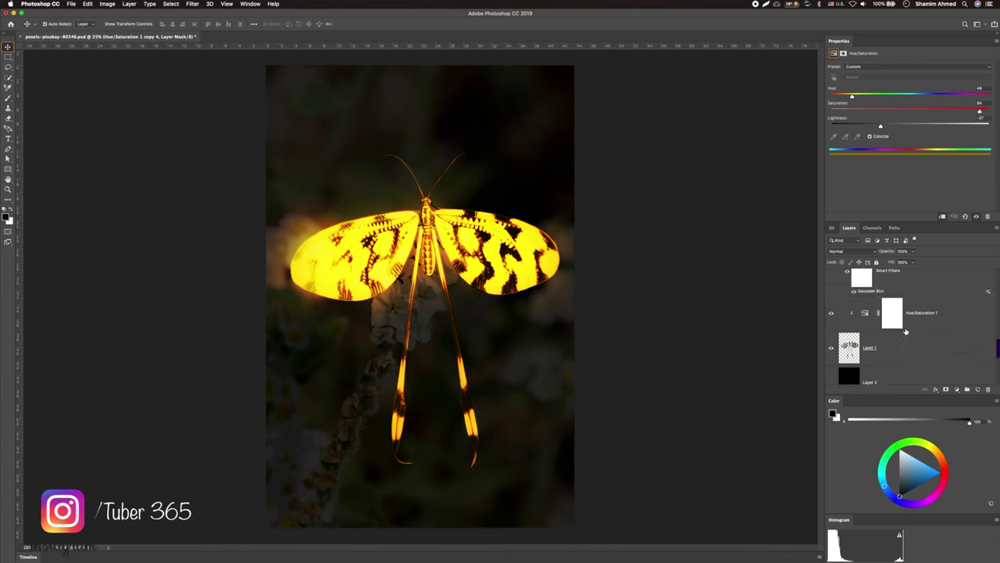
left_click(871, 350)
left_click(870, 315, "shift")
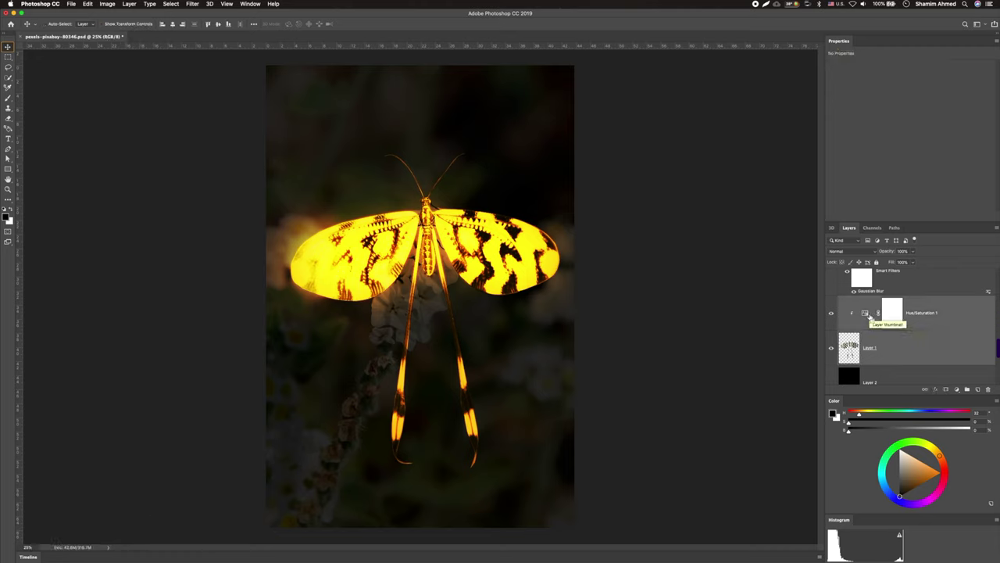
- Duplicate Layer 1 with Hue/Saturation 1, move the copies to the top, and preview blend modes on Layer 1 copy 5
key("ctrl+j")
left_click_drag(853, 348, 853, 233)
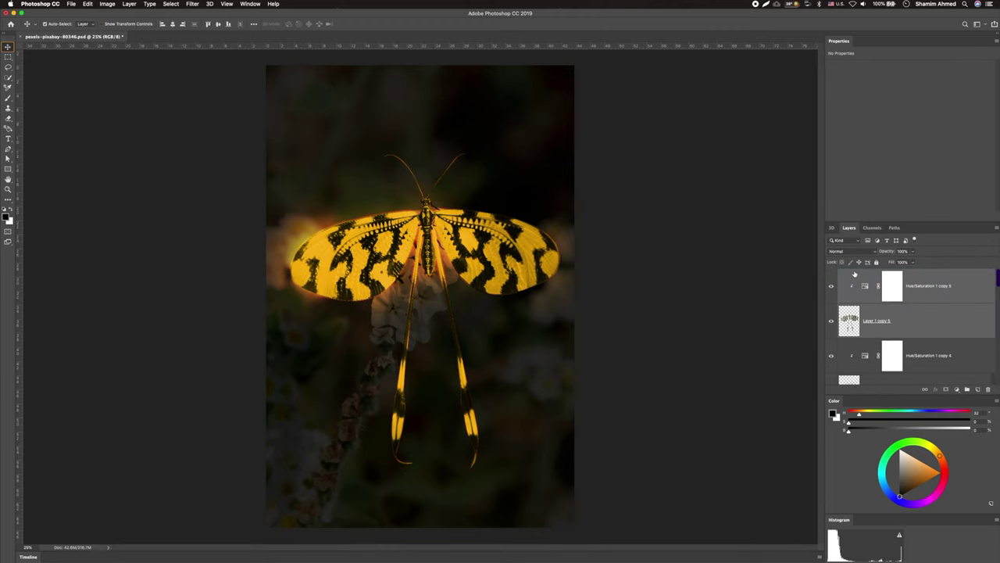
left_click(856, 323)
left_click(860, 253)
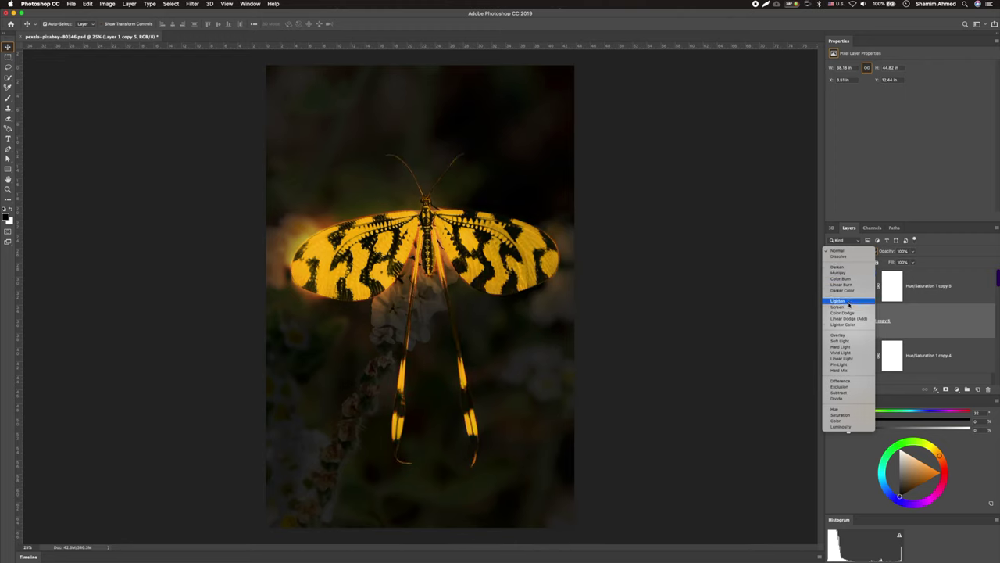
- Set Layer 1 copy 5 to Color Dodge and push its Hue/Saturation tint to saturated deeper orange
left_click(850, 313)
left_click(865, 279)
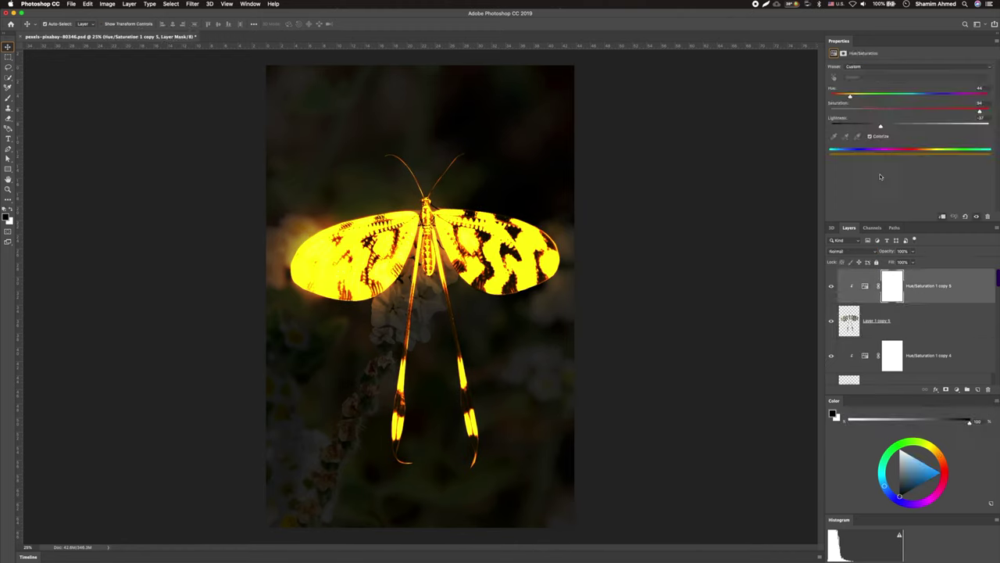
mouse_move(850, 97)
left_mouse_down()
mouse_move(908, 98)
mouse_move(838, 97)
mouse_move(960, 102)
left_mouse_up()
left_click_drag(880, 128, 789, 130)
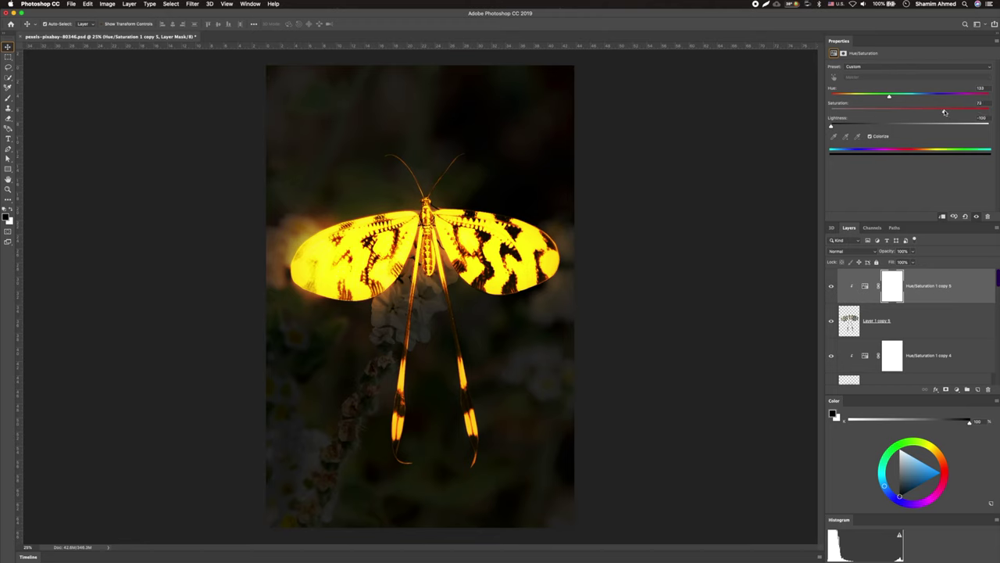
left_click_drag(944, 113, 986, 112)
- Reselect the duplicated insect layer and keep Color Dodge as its blend mode
left_click(857, 317)
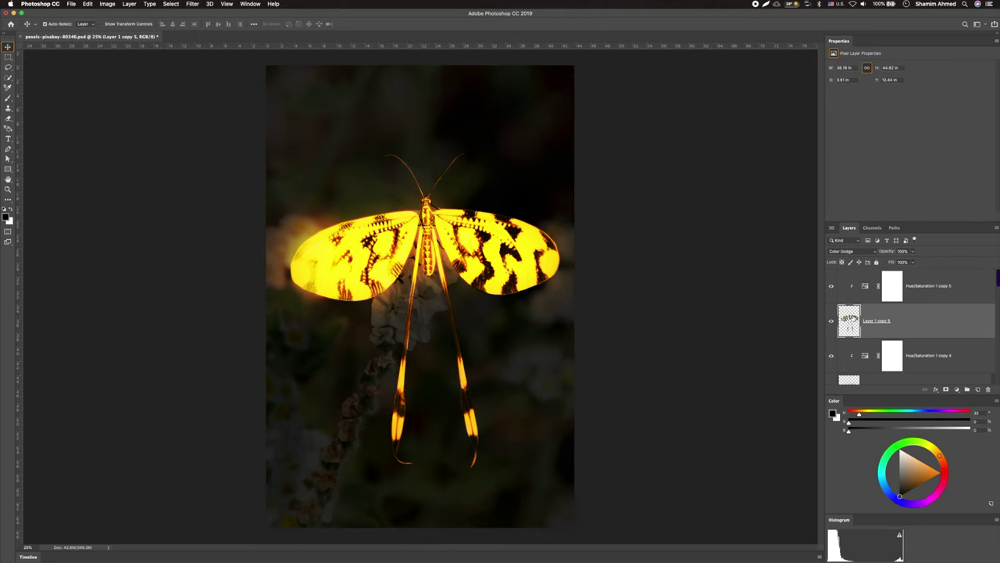
left_click(859, 251)
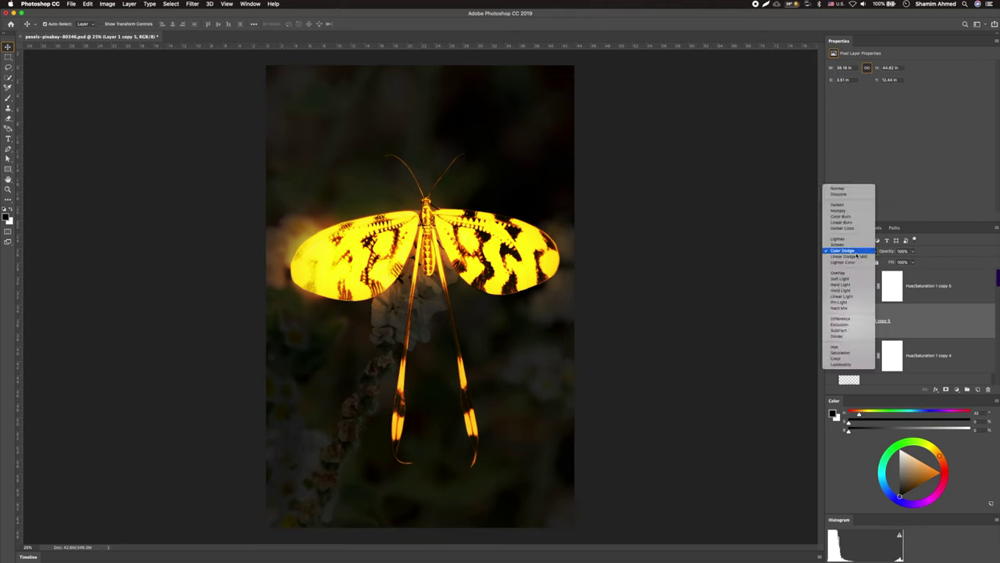
left_click(856, 251)
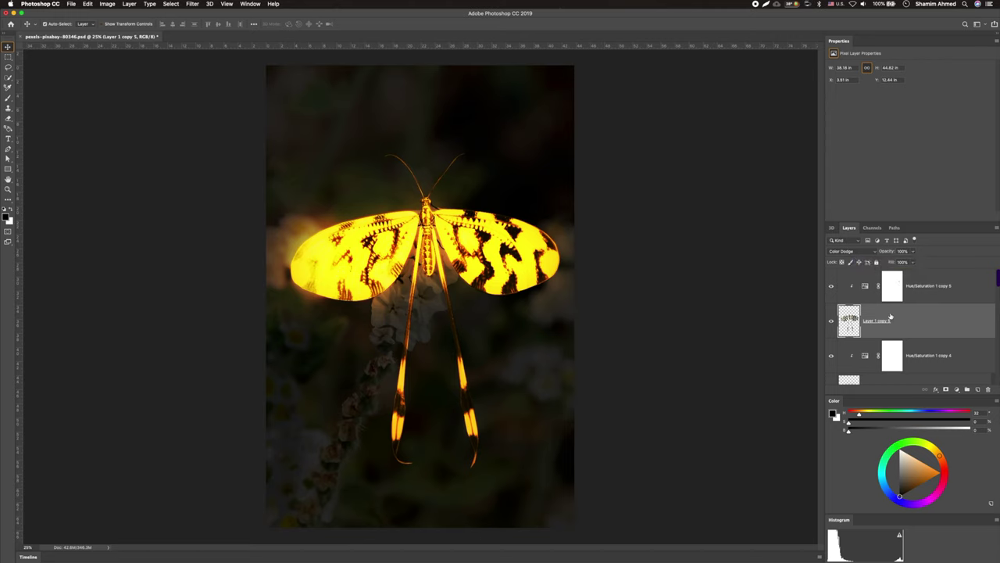
scroll(894, 308, "down", 5)
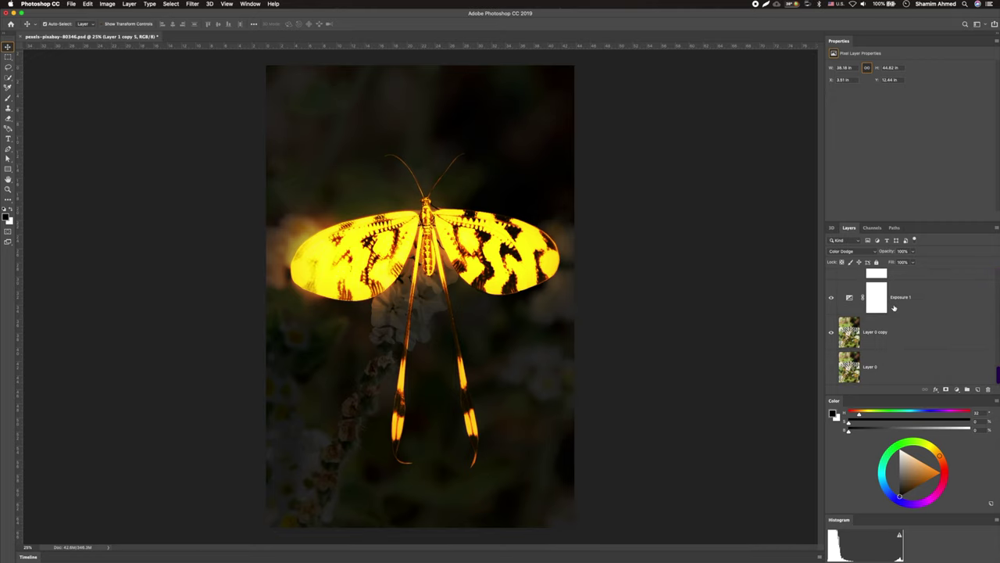
- Add a saturated orange (#ff9000) Solid Color fill layer above Curves 1
scroll(894, 308, "up", 1)
left_click(849, 356)
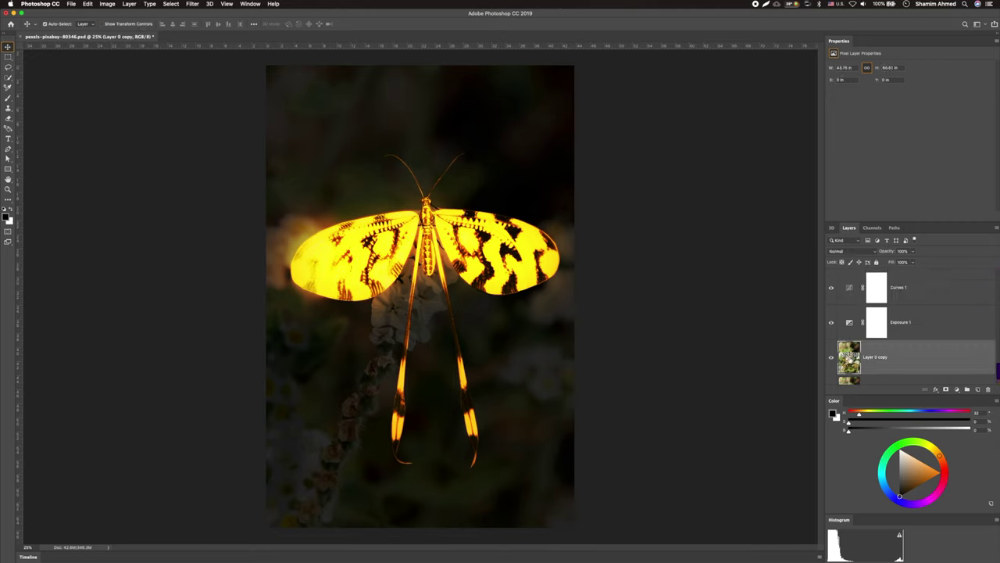
scroll(850, 357, "up", 2)
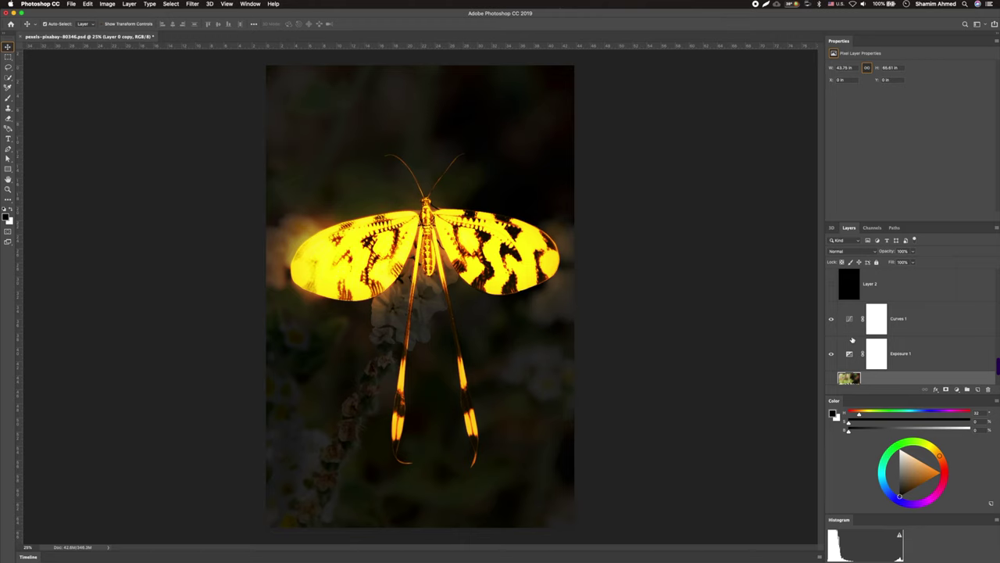
left_click(852, 320)
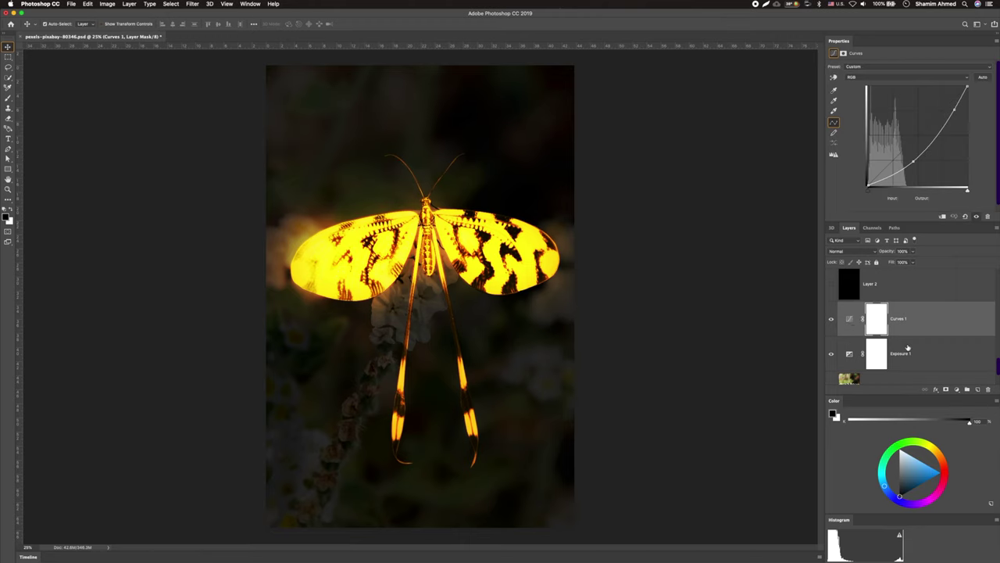
left_click(956, 389)
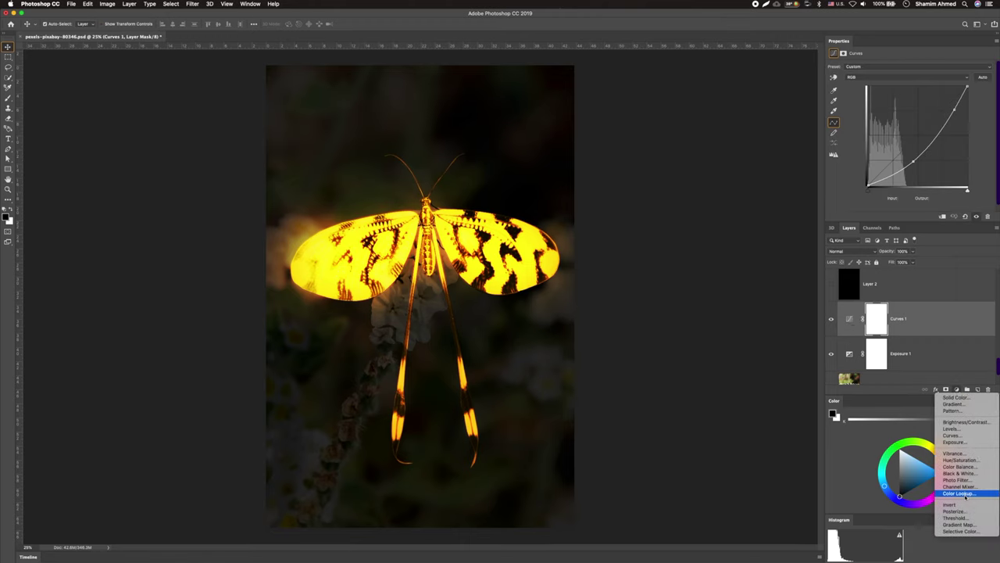
left_click(965, 399)
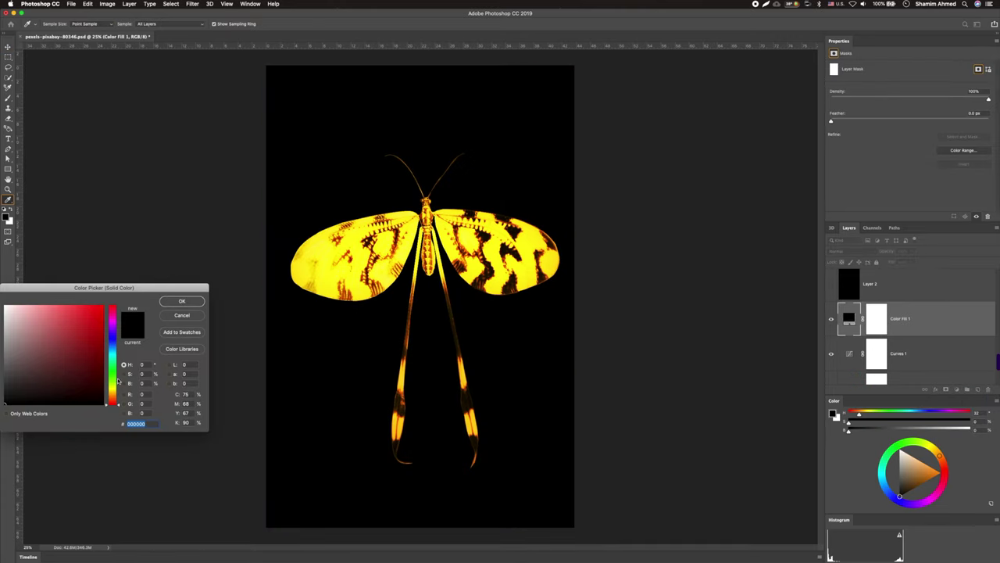
left_click_drag(117, 389, 117, 397)
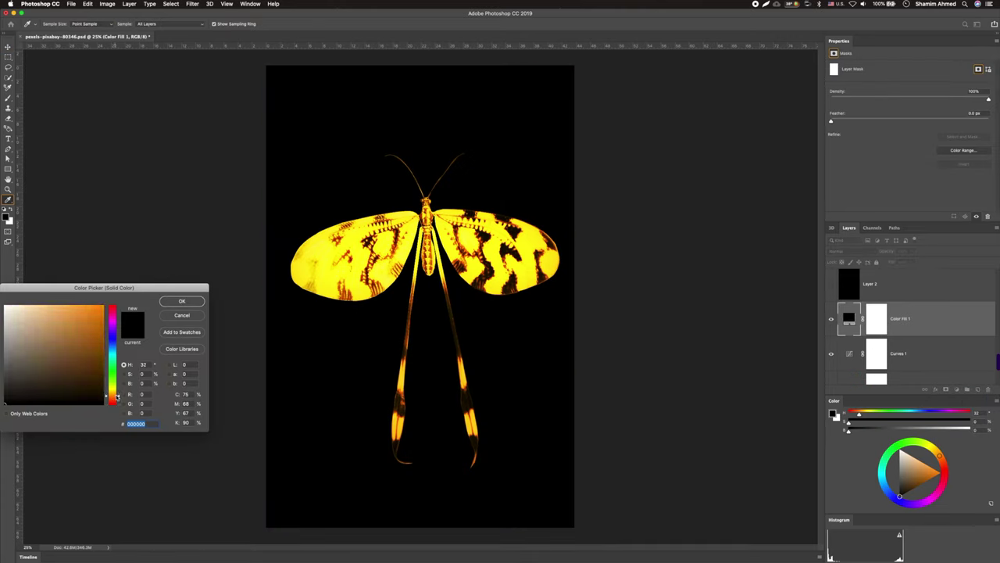
left_click(102, 306)
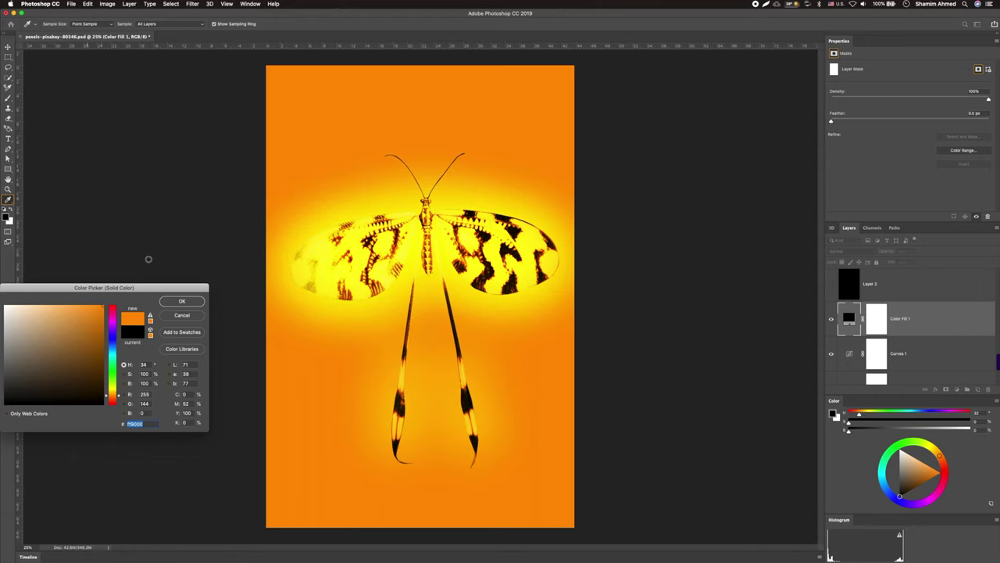
left_click(181, 302)
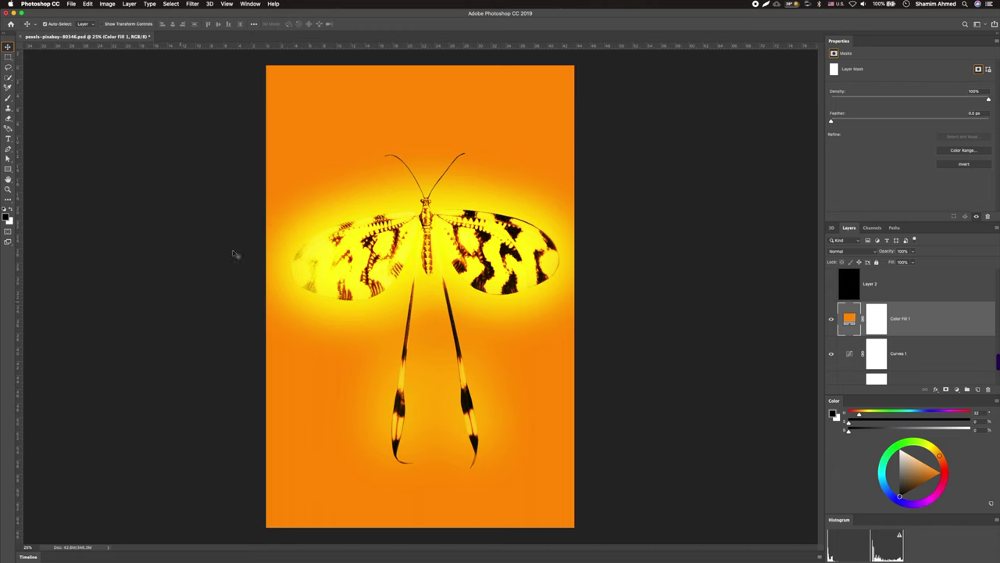
- Blend Color Fill 1 as Linear Dodge (Add) and invert its mask to black
left_click(850, 253)
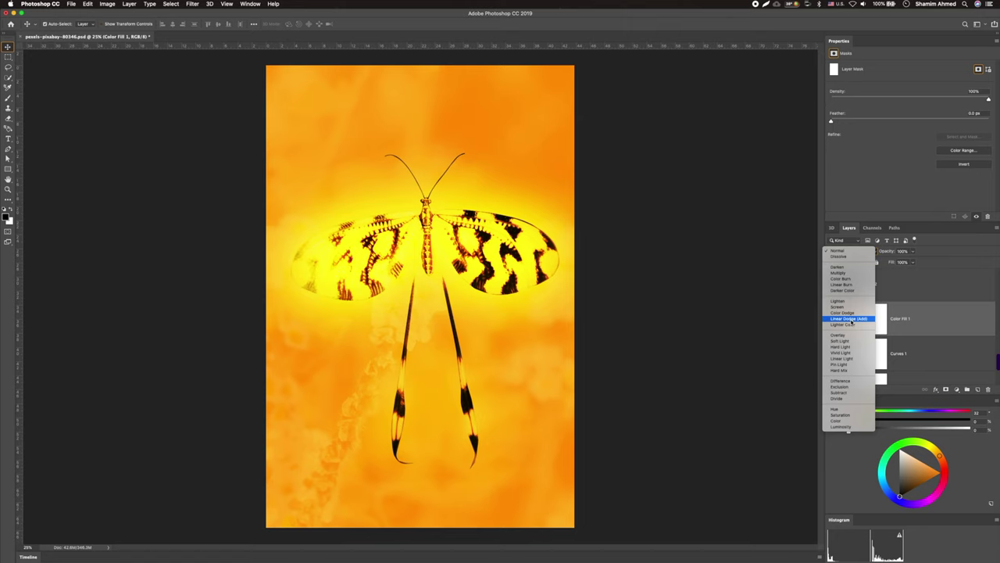
left_click(852, 319)
left_click(874, 318)
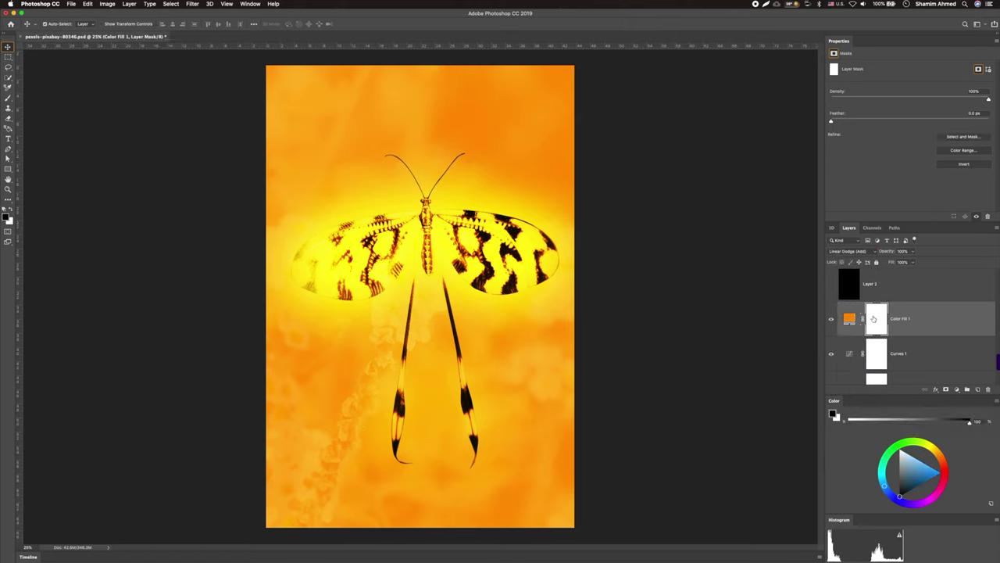
key("ctrl+i")
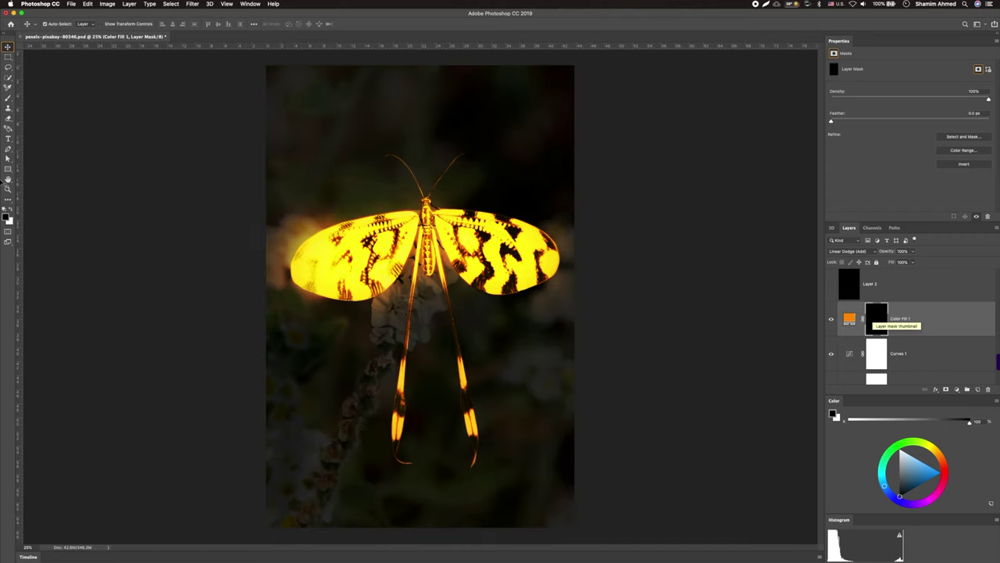
left_click(8, 99)
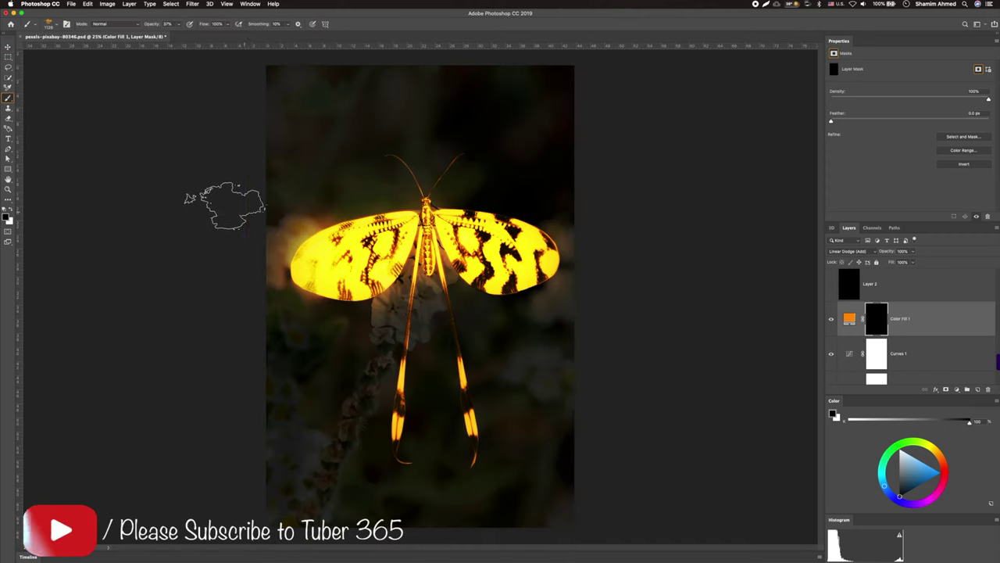
- Load a Fog brush from the Free Fog Photoshop Brushes 1 preset set
left_click(52, 24)
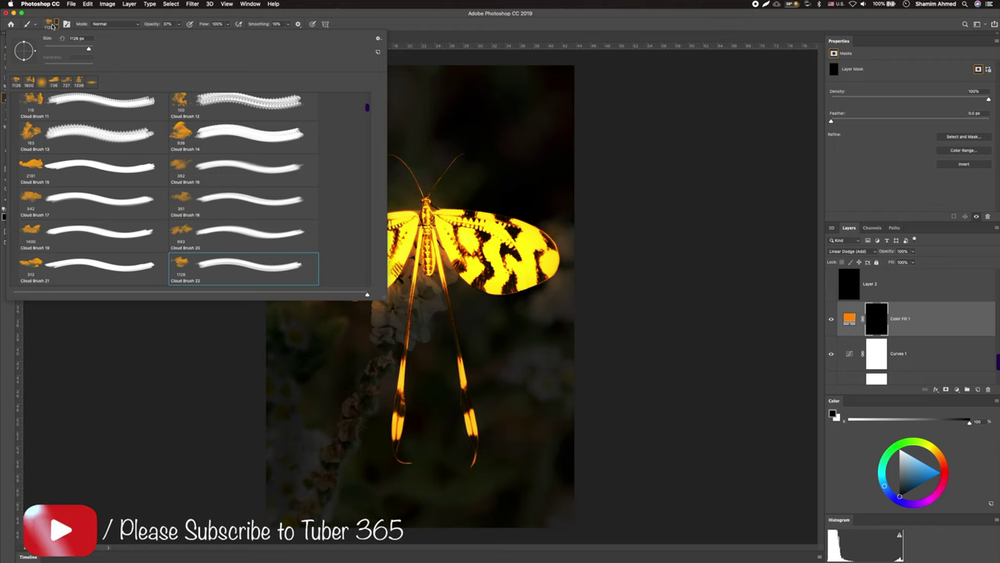
left_click(76, 15)
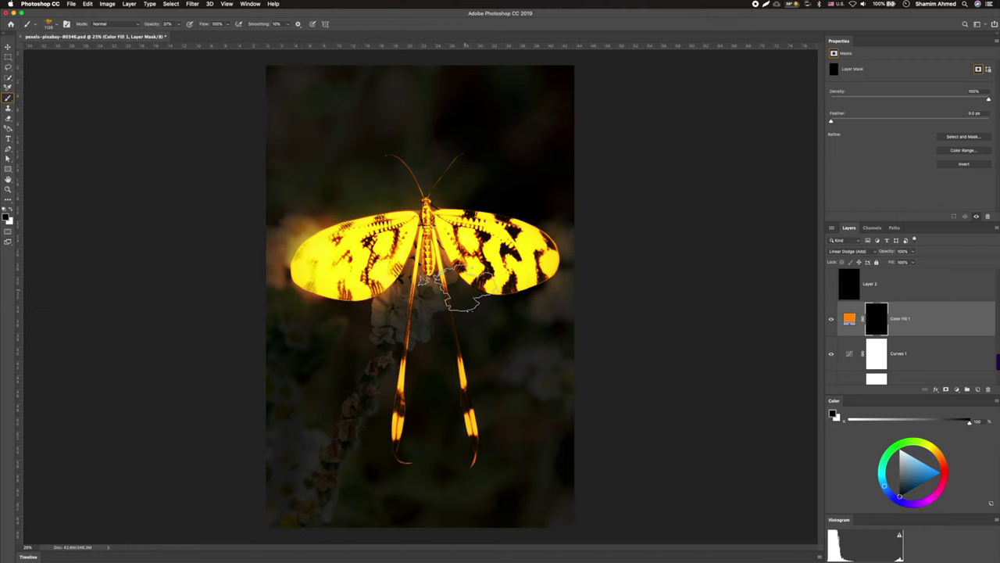
left_click(53, 24)
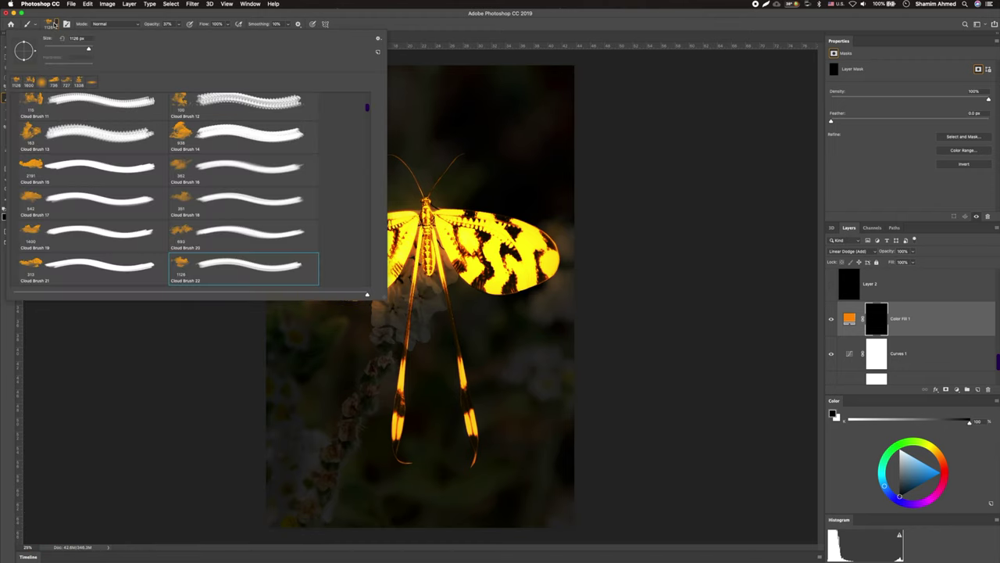
scroll(178, 197, "down", 5)
scroll(178, 197, "down", 5)
scroll(178, 197, "down", 5)
scroll(178, 197, "down", 5)
scroll(178, 197, "up", 5)
scroll(178, 196, "up", 5)
scroll(178, 197, "up", 5)
scroll(178, 197, "up", 3)
scroll(178, 197, "down", 3)
scroll(178, 197, "down", 3)
scroll(178, 197, "down", 3)
scroll(178, 197, "down", 3)
scroll(178, 197, "up", 2)
scroll(178, 197, "up", 2)
scroll(178, 197, "down", 3)
scroll(179, 197, "down", 3)
scroll(178, 197, "down", 2)
scroll(178, 197, "up", 10)
scroll(178, 197, "up", 2)
scroll(179, 197, "up", 2)
scroll(179, 197, "down", 2)
scroll(178, 197, "down", 3)
scroll(178, 197, "down", 3)
scroll(178, 197, "down", 2)
scroll(178, 197, "up", 3)
scroll(178, 196, "up", 3)
scroll(178, 197, "up", 2)
scroll(178, 197, "up", 2)
scroll(178, 197, "up", 2)
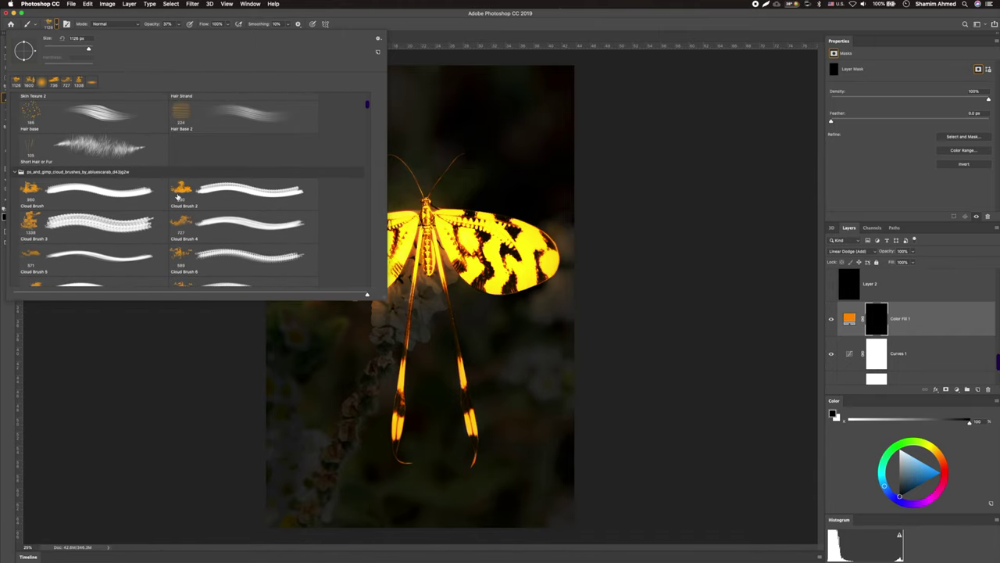
scroll(179, 197, "up", 3)
scroll(178, 196, "up", 1)
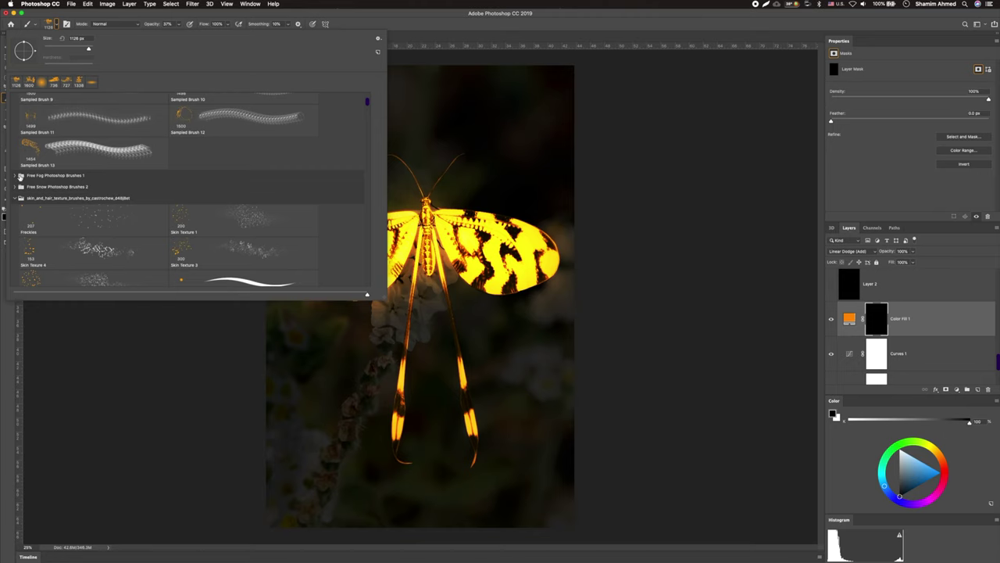
left_click(14, 175)
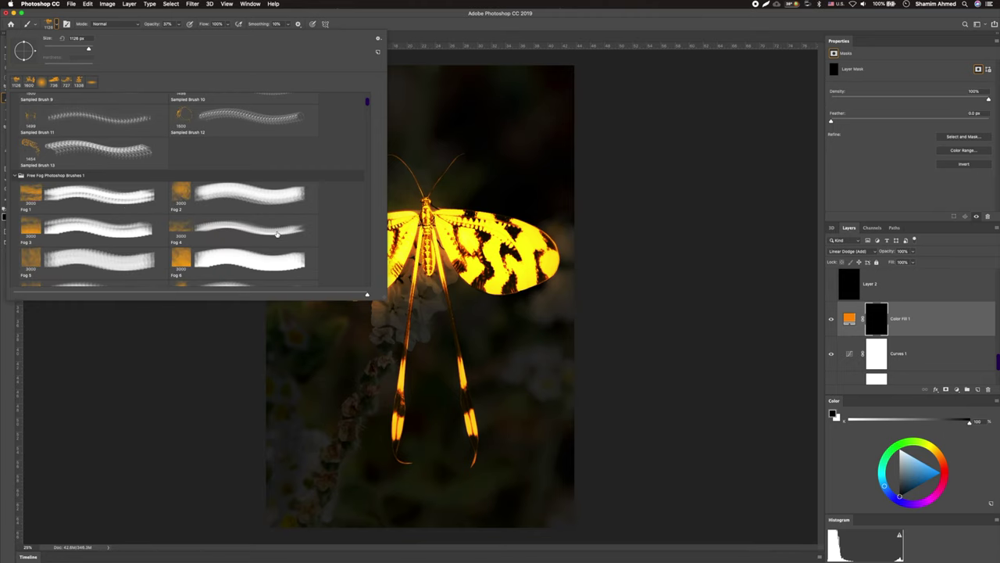
scroll(277, 233, "down", 2)
scroll(277, 233, "down", 1)
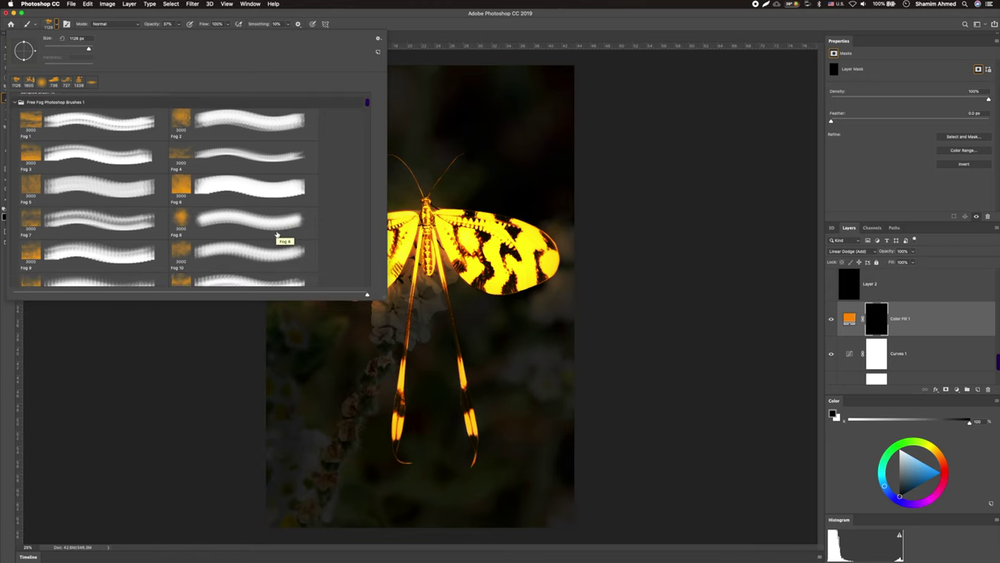
double_click(34, 185)
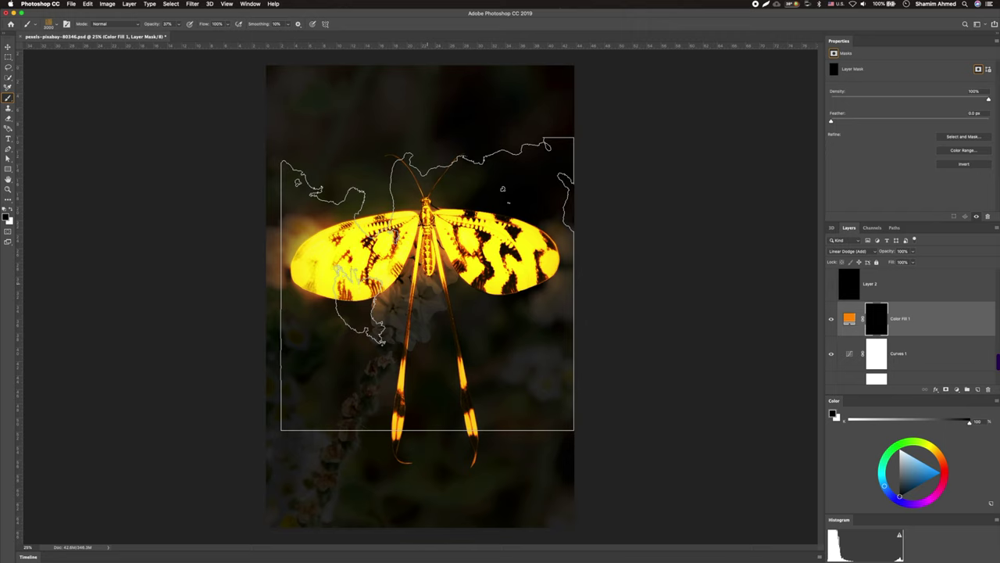
- Enlarge the fog brush, test-paint white fog into the mask, then undo the strokes
left_click_drag(427, 284, 506, 284)
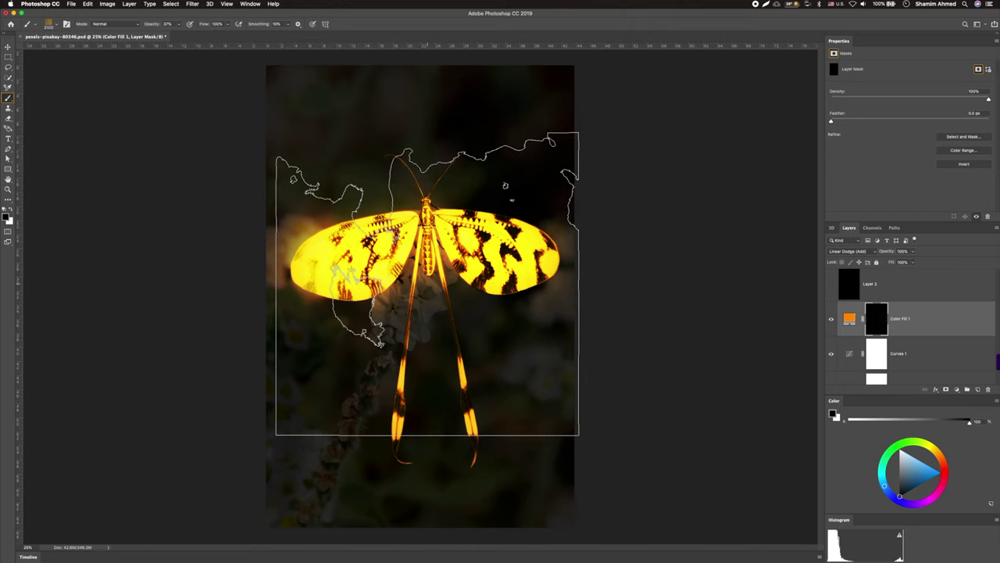
left_click_drag(427, 283, 506, 283)
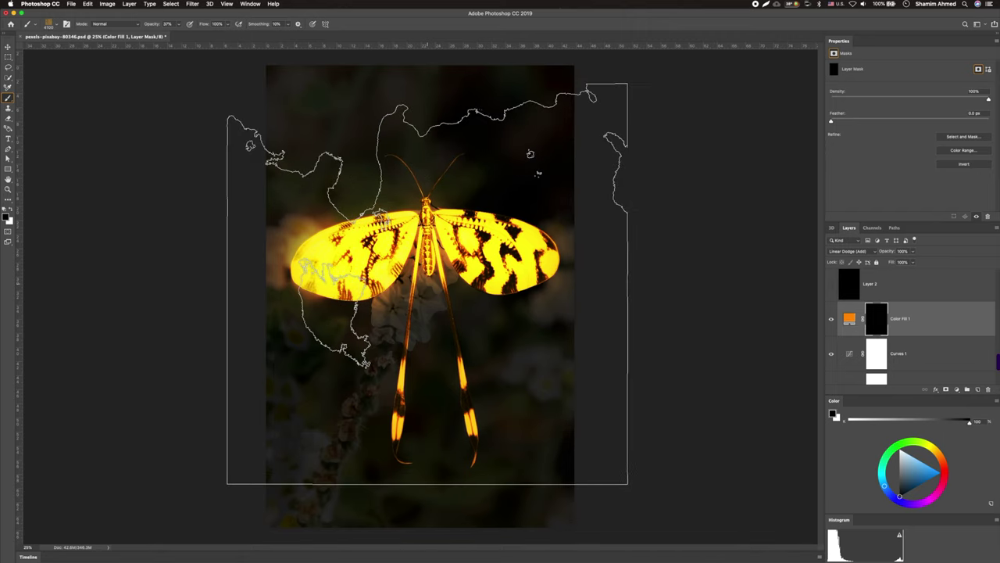
left_click_drag(427, 283, 467, 284)
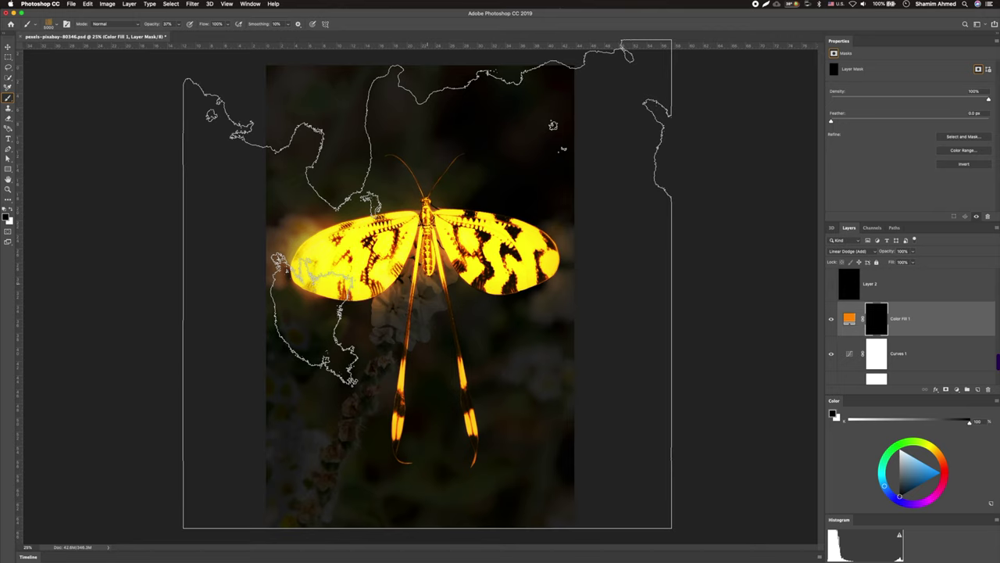
key("x")
left_click(428, 283)
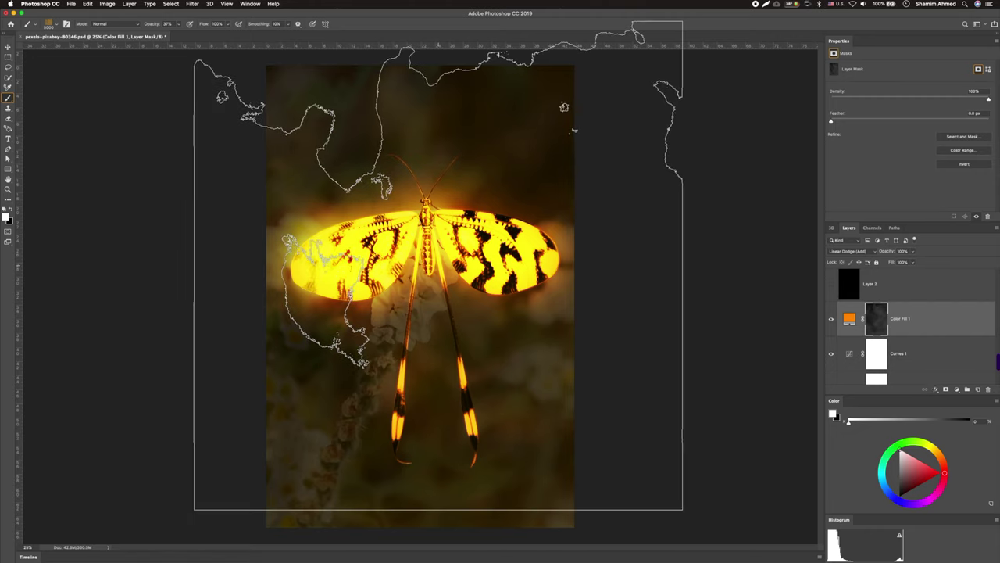
key("ctrl+z")
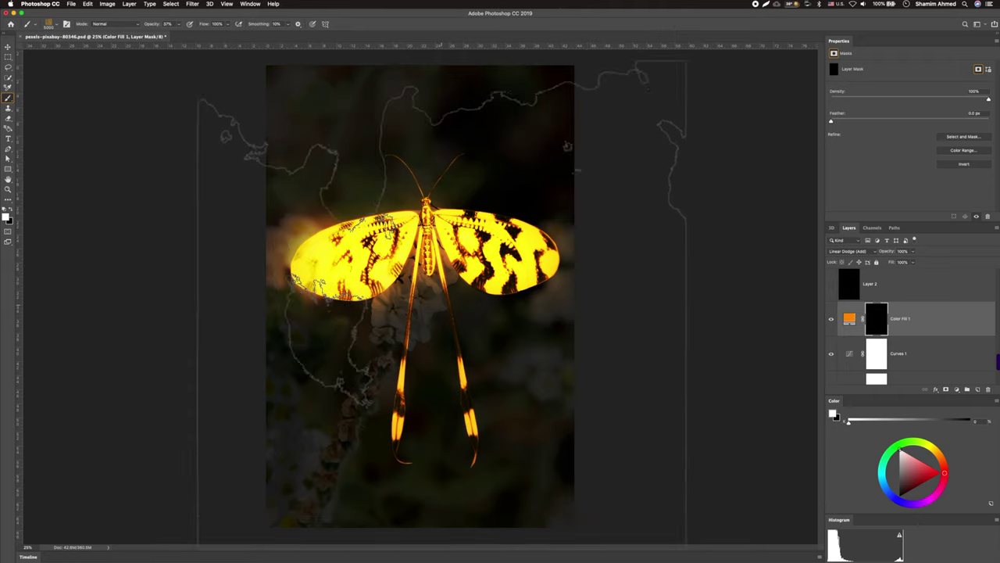
left_click(440, 301)
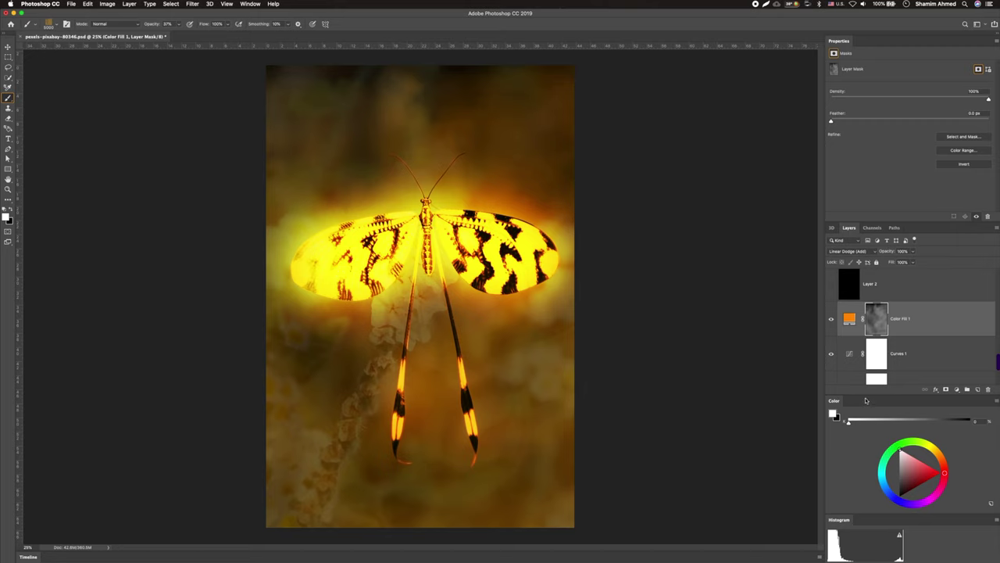
key("ctrl+z")
key("ctrl+z")
key("ctrl+z")
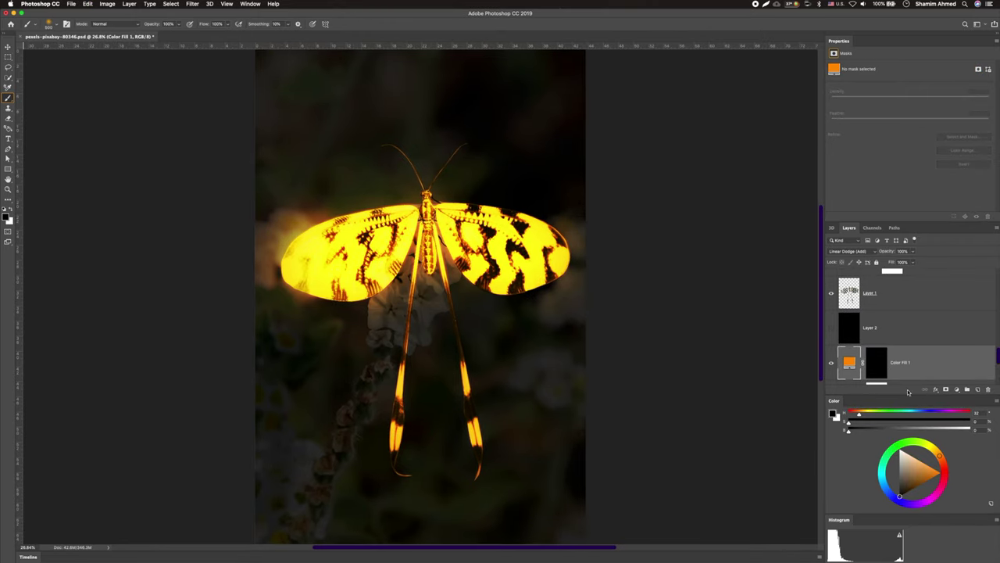
- Target Color Fill 1's mask with a larger white brush at 48% opacity
left_click(876, 362)
key("bracketright")
key("bracketright")
key("bracketright")
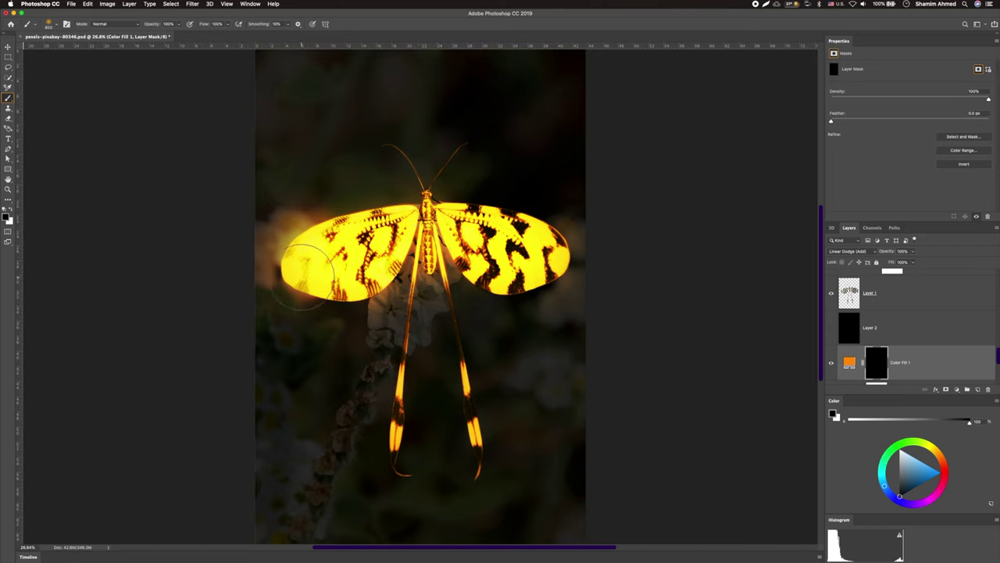
key("4")
key("8")
key("x")
- Paint a round glow over the wings' centre and dim the orange fill to 35% opacity
mouse_move(307, 284)
left_mouse_down()
mouse_move(592, 223)
mouse_move(329, 223)
left_mouse_up()
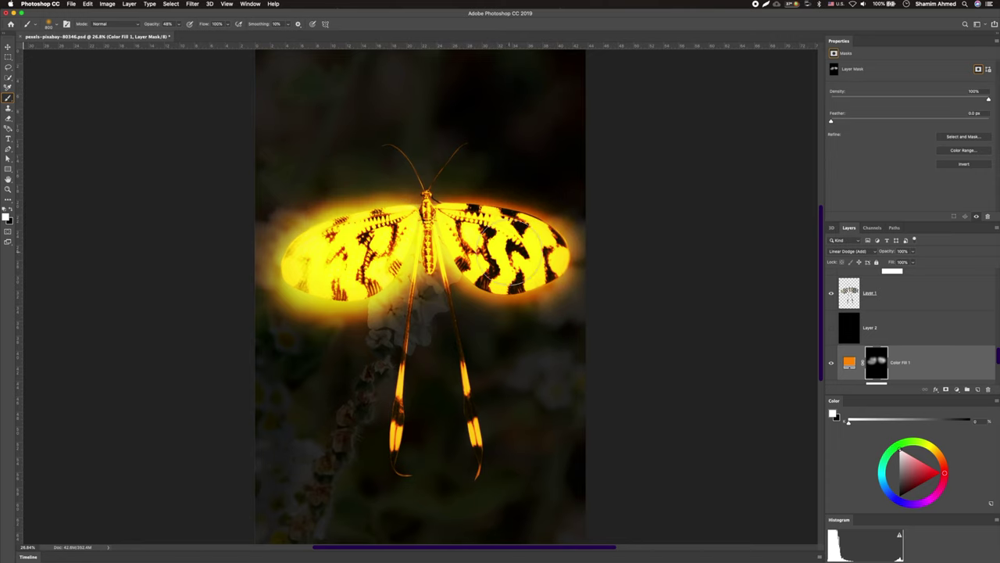
key("ctrl+z")
key("ctrl+z")
key("ctrl+z")
key("ctrl+z")
key("ctrl+z")
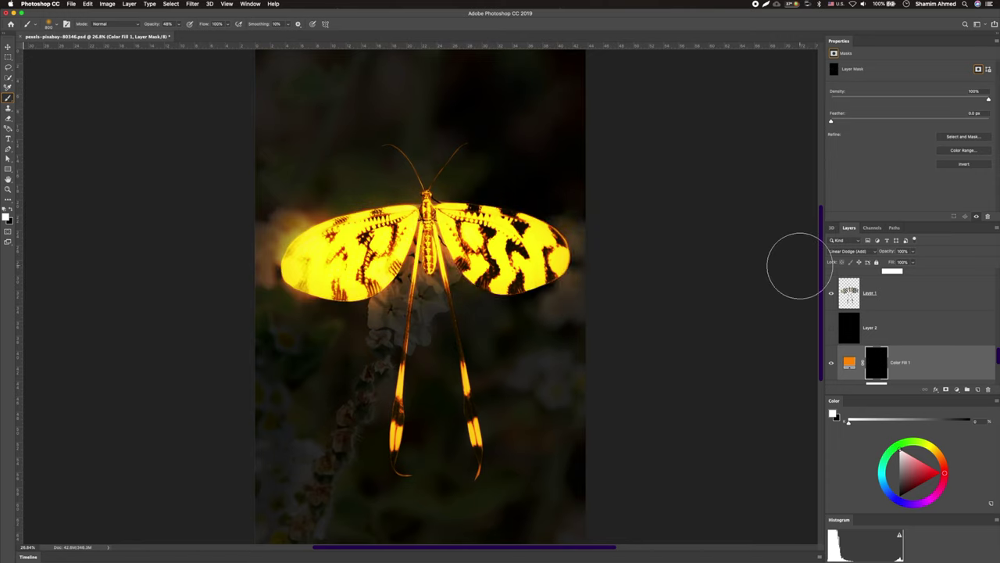
left_click(425, 242)
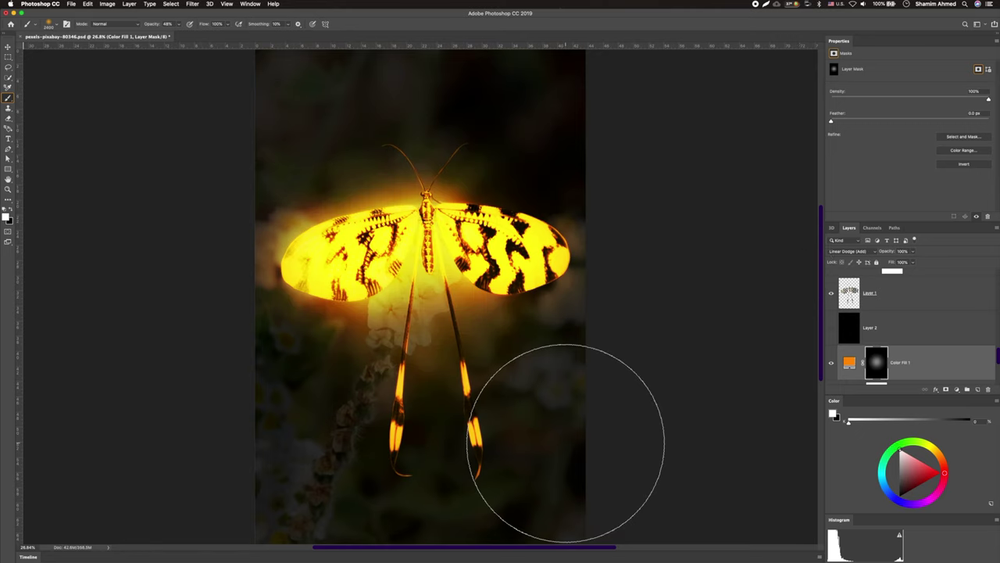
left_click(913, 251)
left_click_drag(913, 263, 889, 263)
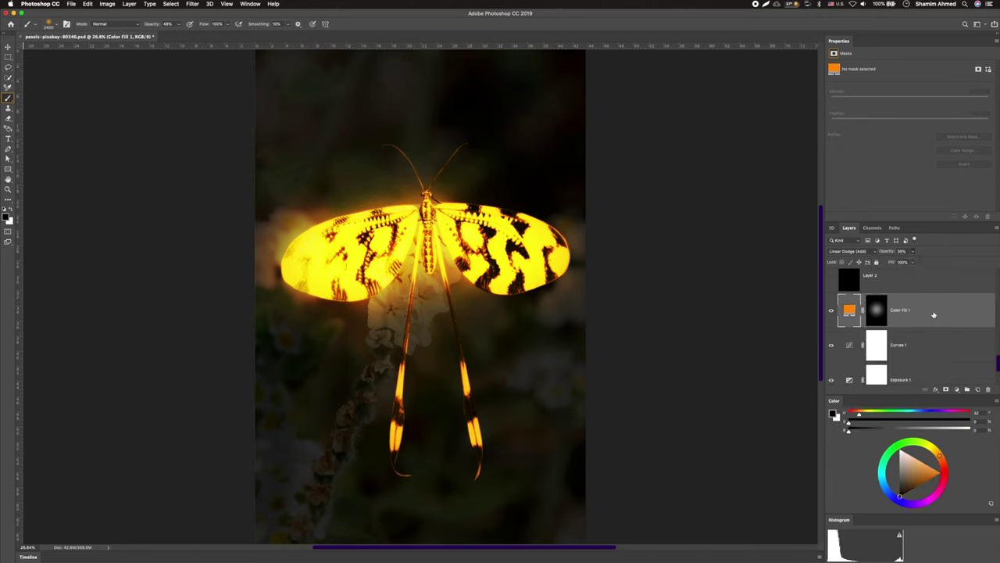
- Gaussian-blur the orange fill at radius 717.8 and move Layer 2 below Layer 0 copy
left_click(191, 3)
left_click(332, 127)
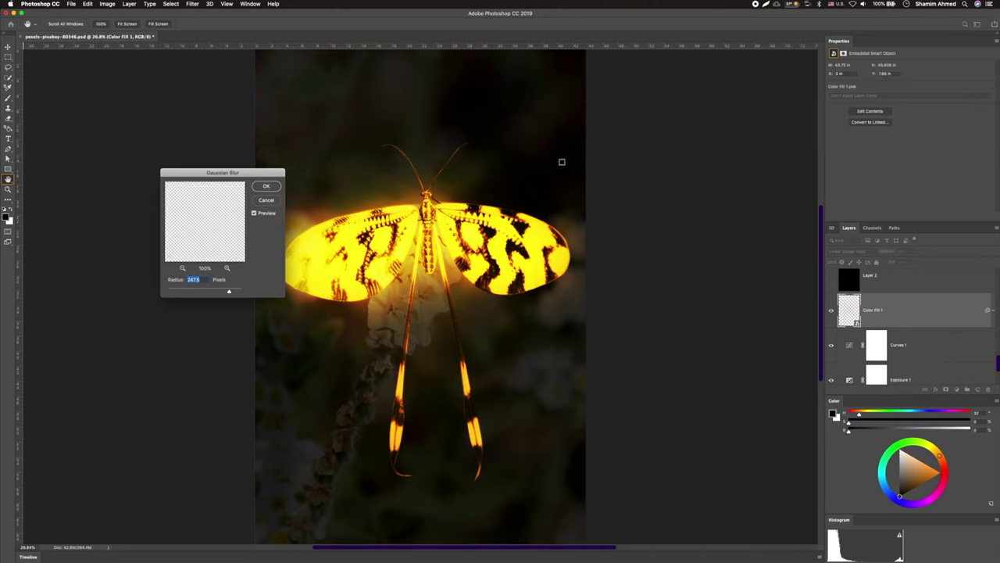
mouse_move(228, 292)
left_mouse_down()
mouse_move(237, 293)
mouse_move(207, 294)
left_mouse_up()
key("Return")
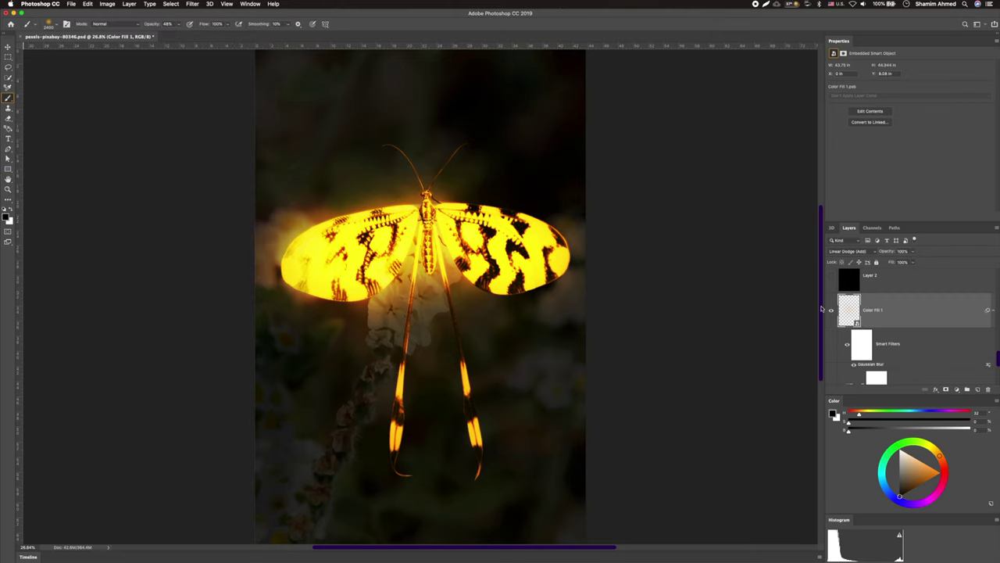
left_click_drag(867, 277, 831, 334)
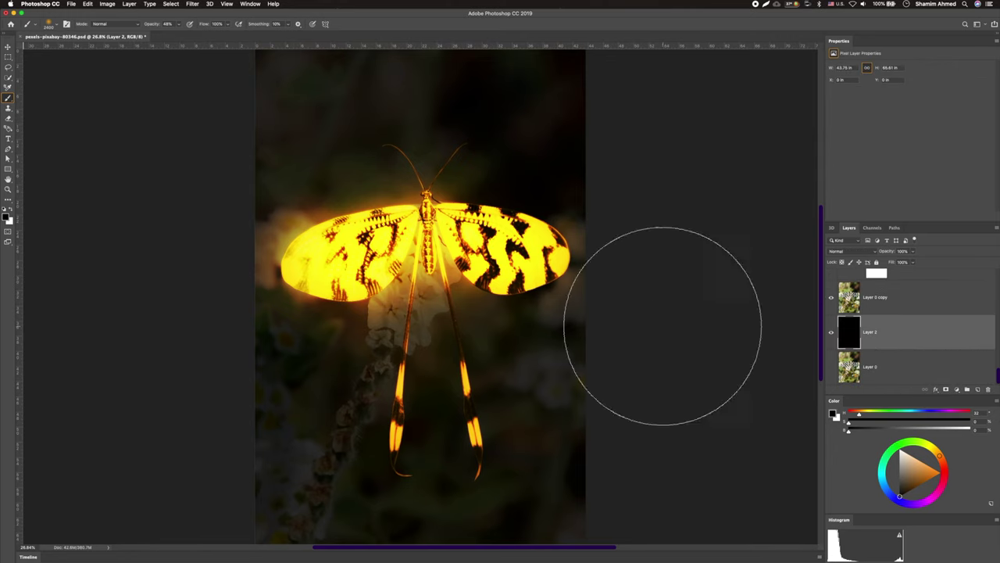
- Move Layer 1 to the top in Overlay mode and place a starry-sky photo above it
scroll(874, 346, "up", 2)
scroll(873, 346, "up", 2)
scroll(871, 344, "up", 2)
scroll(871, 344, "down", 3)
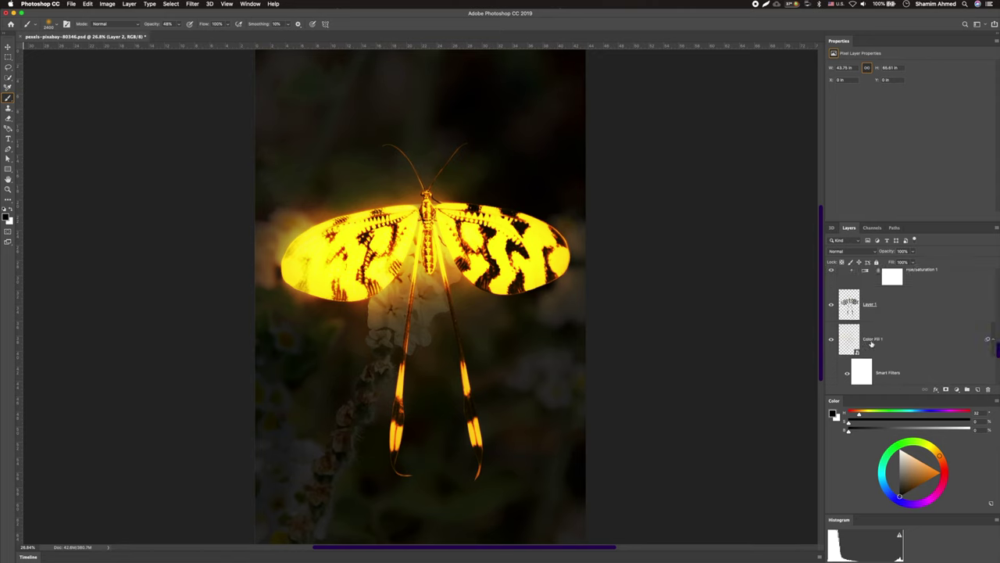
left_click(869, 350)
left_click_drag(869, 354, 860, 273)
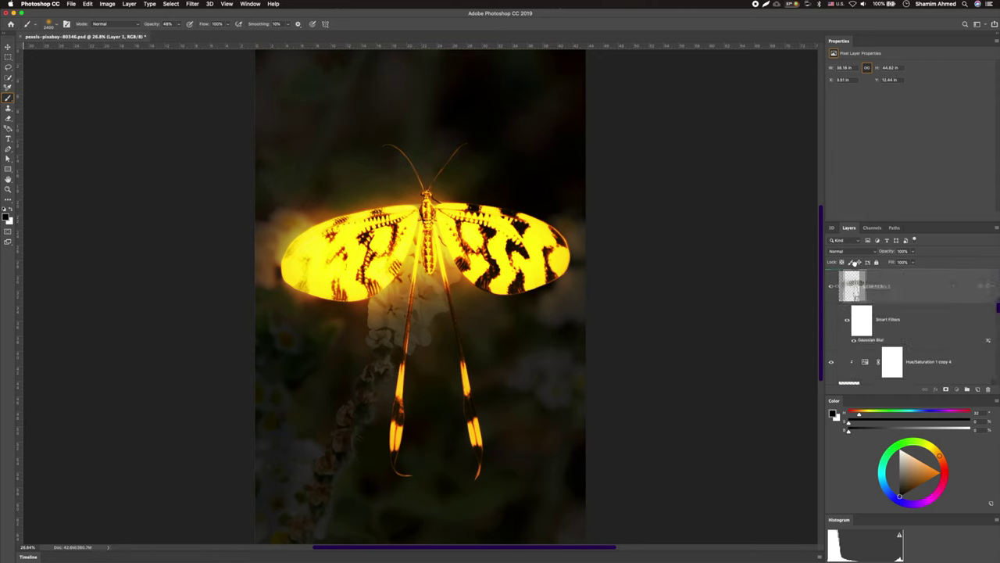
left_click(838, 251)
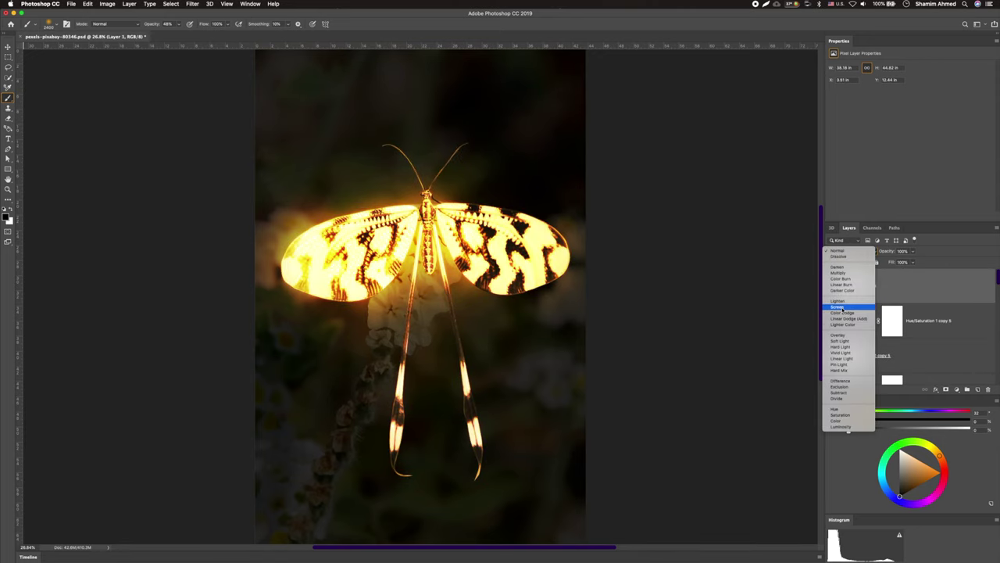
left_click(839, 335)
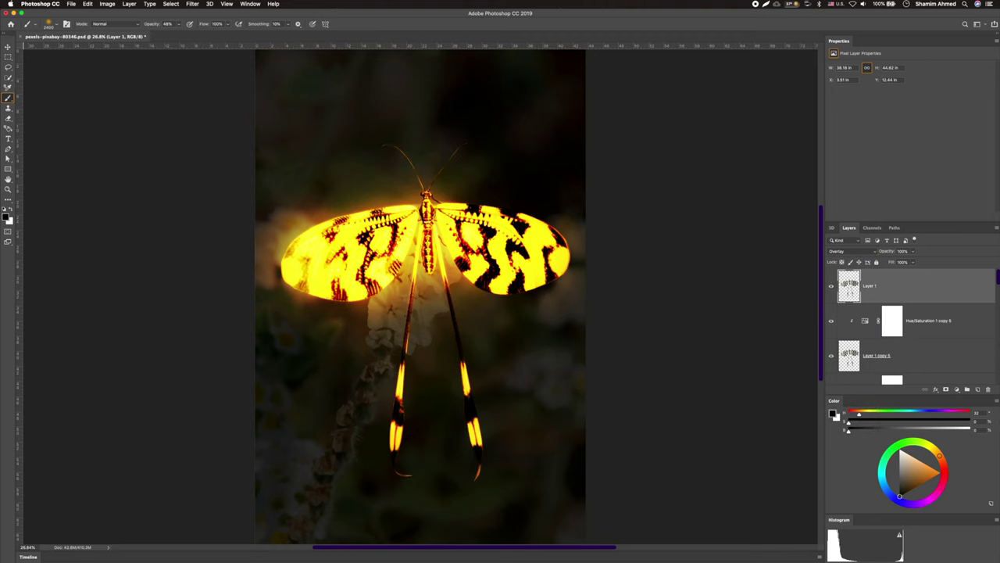
left_click_drag(996, 257, 368, 290)
key("Return")
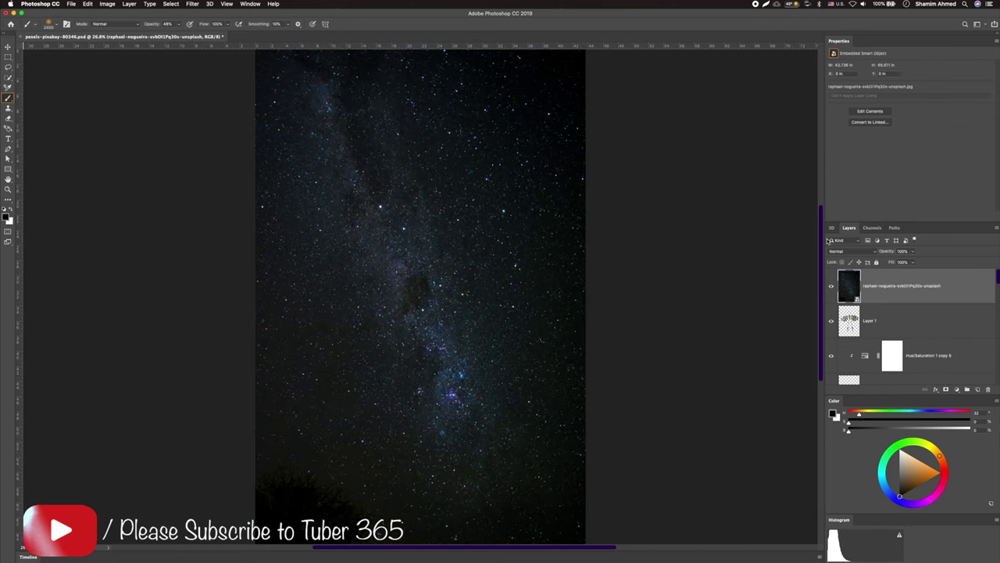
- Set the starry layer to Color Dodge with an inverted mask, revealing star dust around the wings
left_click(838, 251)
left_click(850, 317)
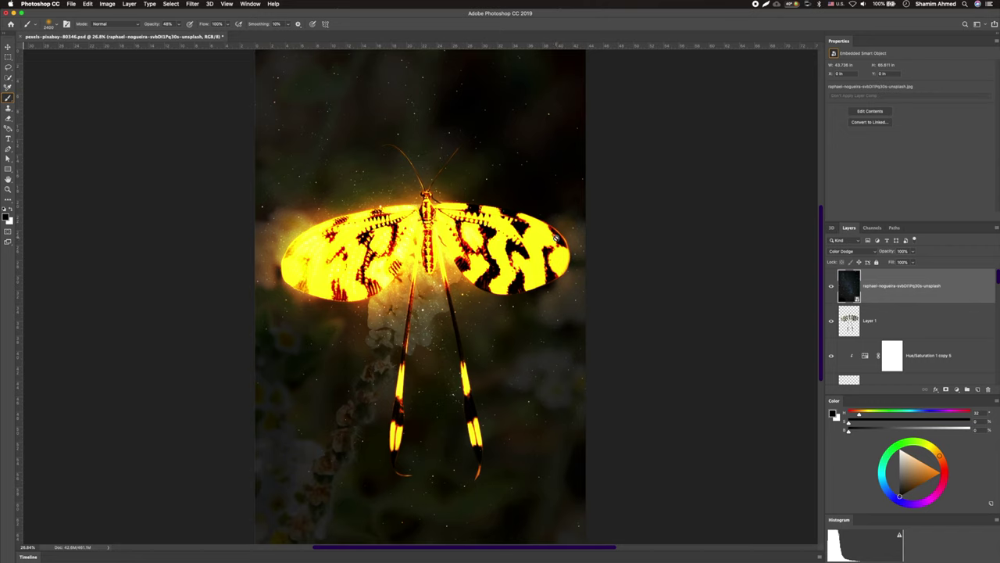
left_click(947, 389)
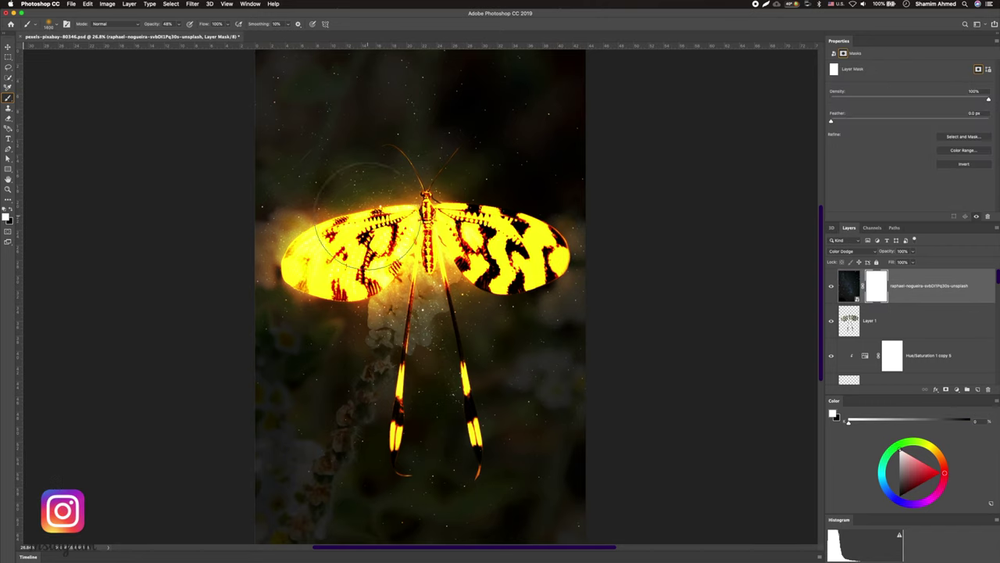
key("ctrl+i")
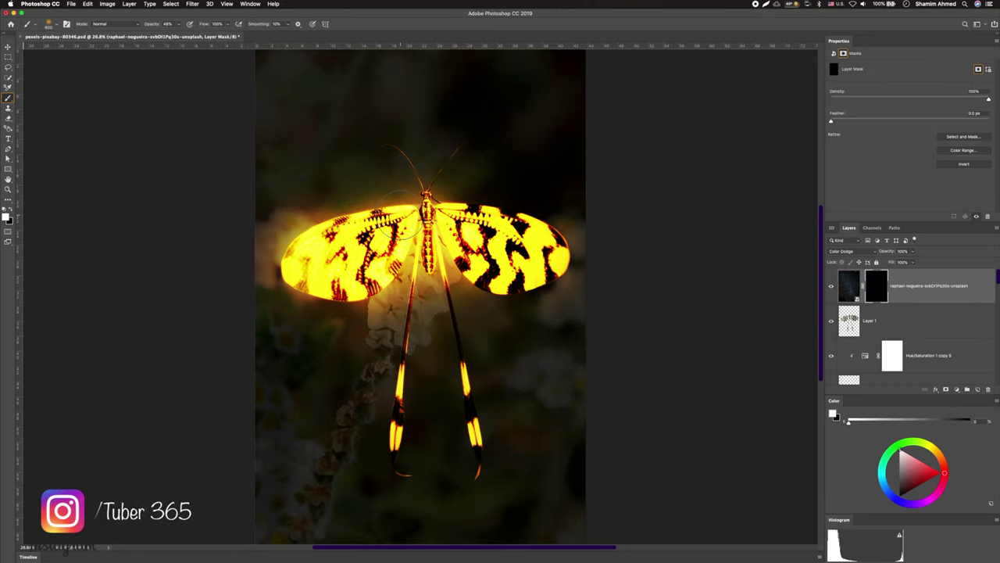
mouse_move(424, 268)
left_mouse_down()
mouse_move(412, 257)
mouse_move(337, 272)
mouse_move(508, 234)
mouse_move(468, 179)
mouse_move(413, 179)
mouse_move(512, 251)
mouse_move(518, 235)
left_mouse_up()
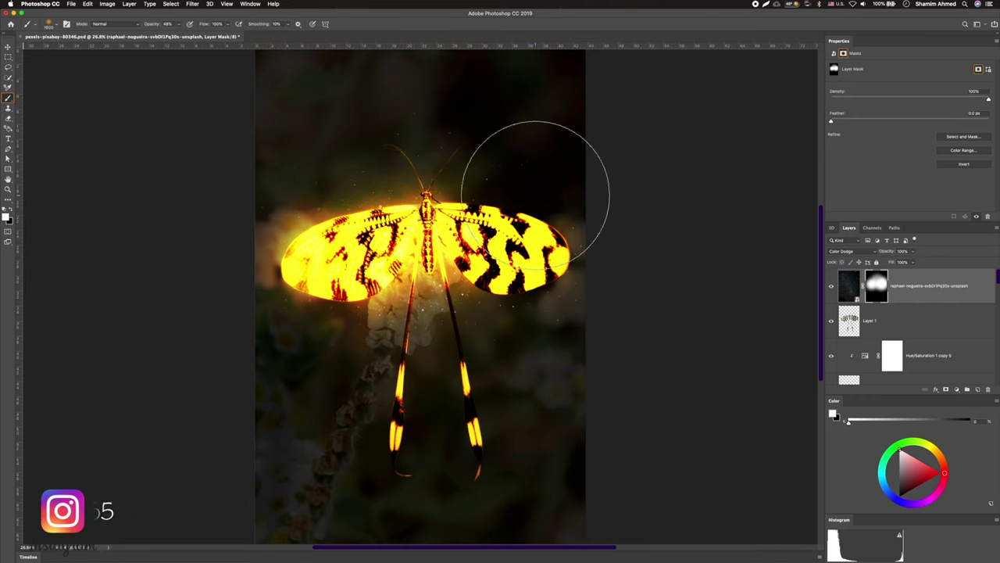
left_click_drag(532, 179, 428, 219)
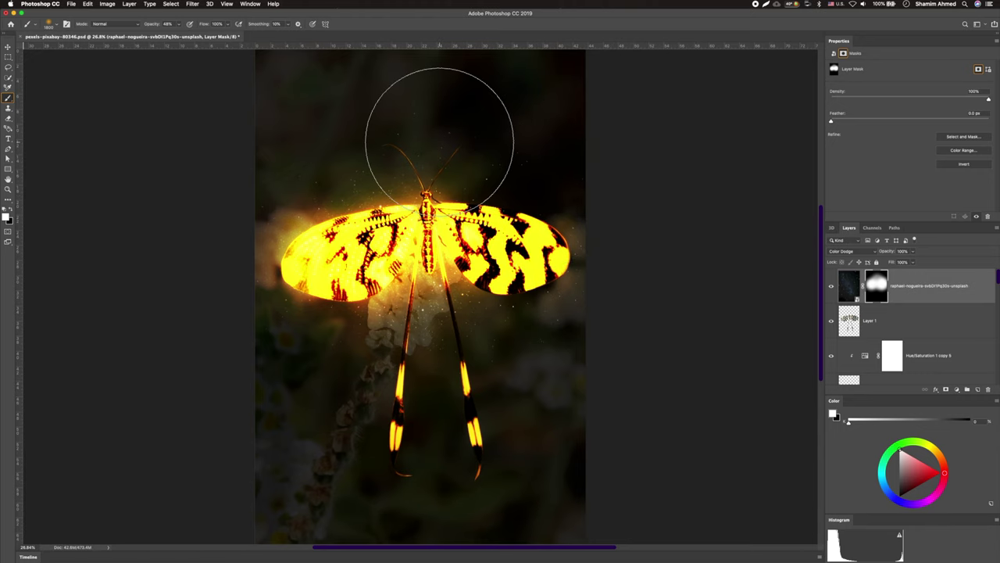
- Target the starry layer's image and duplicate it, then undo the duplicate
key("v")
left_click(848, 290)
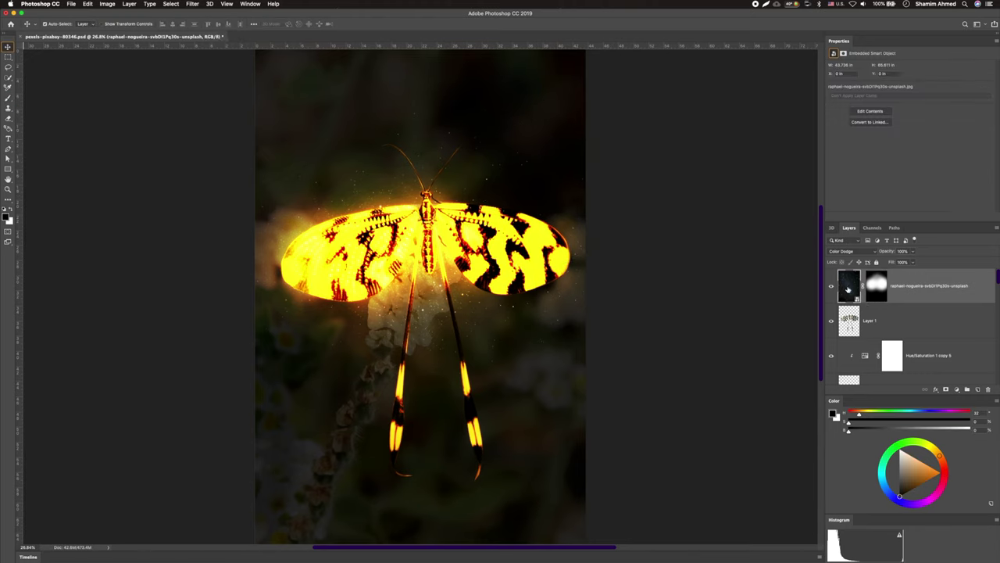
key("ctrl+j")
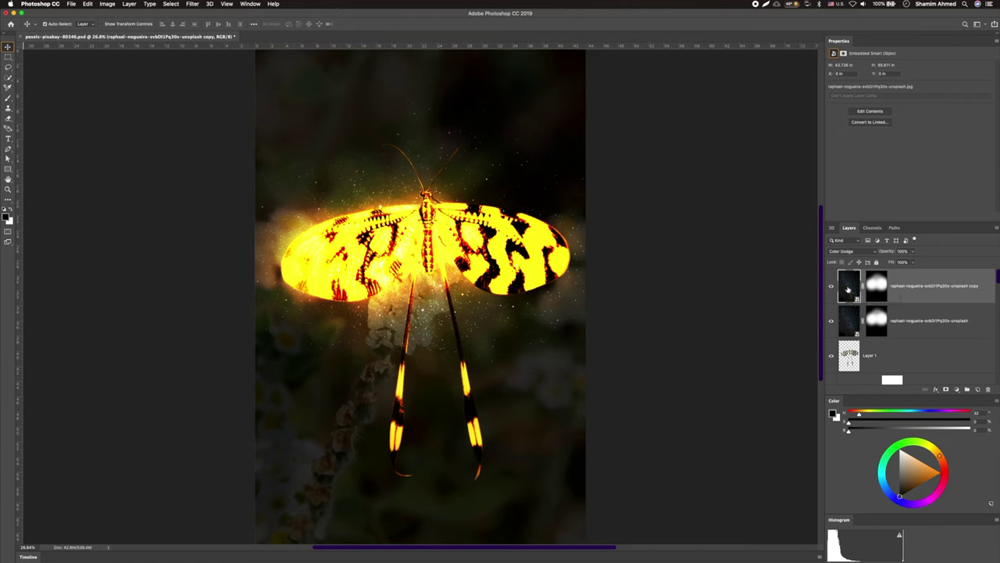
key("ctrl+z")
- Paint black at 75% brush strength to hide the star dust over the wings
key("b")
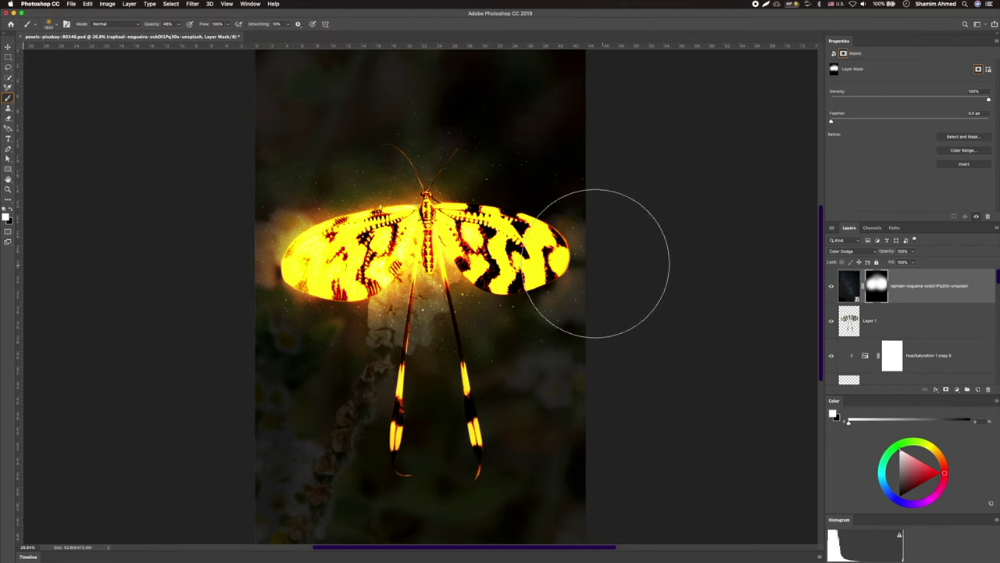
key("7")
key("5")
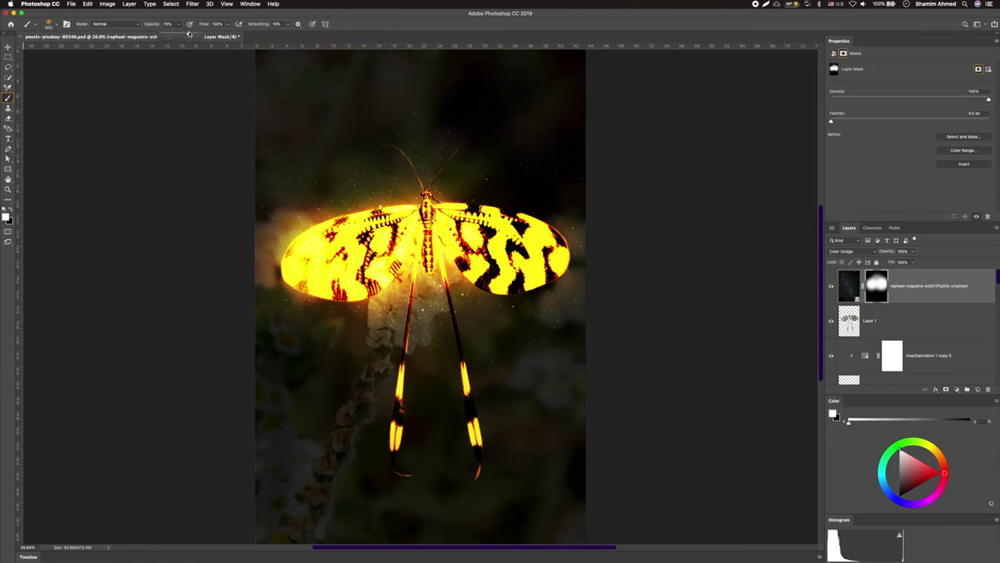
key("x")
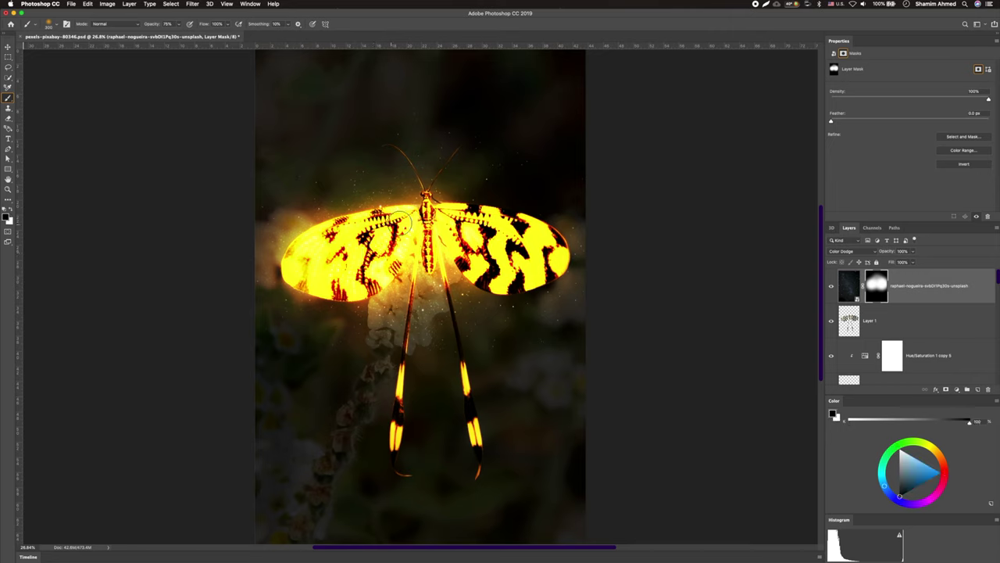
left_click_drag(402, 232, 454, 234)
- Move the starry layer below Layer 1, then select Layer 1
left_click_drag(848, 294, 849, 341)
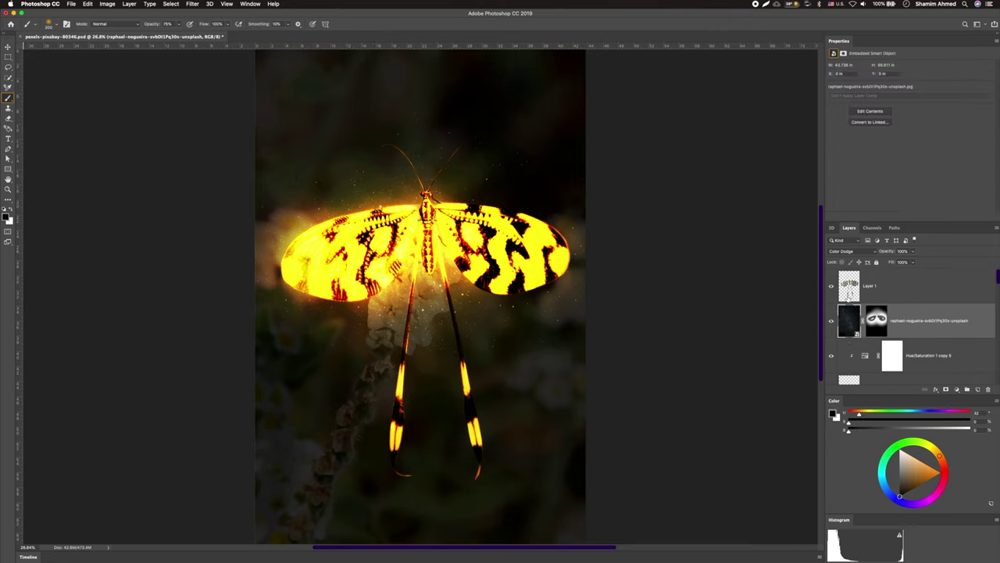
key("ctrl+backslash")
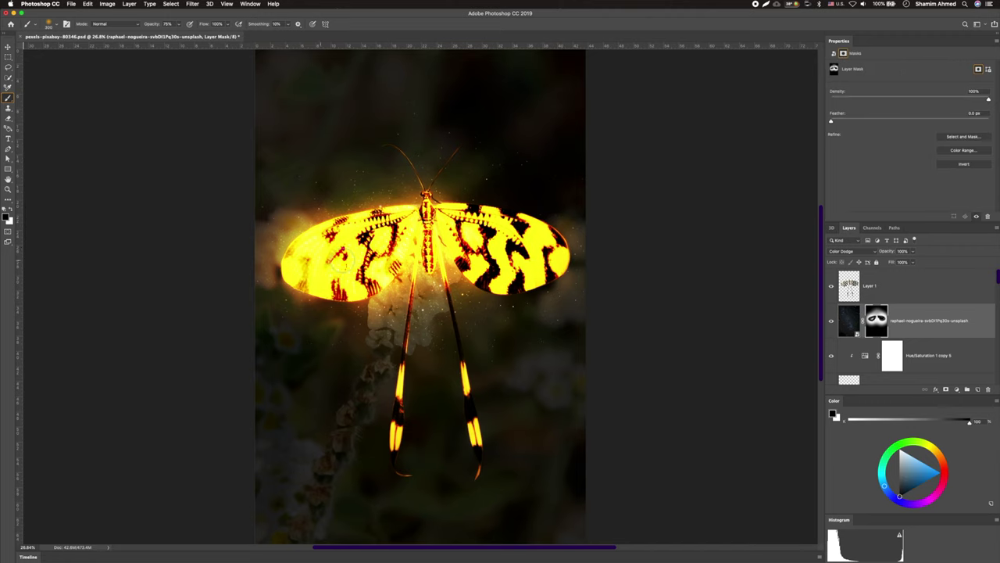
left_click(868, 285)
left_click(842, 250)
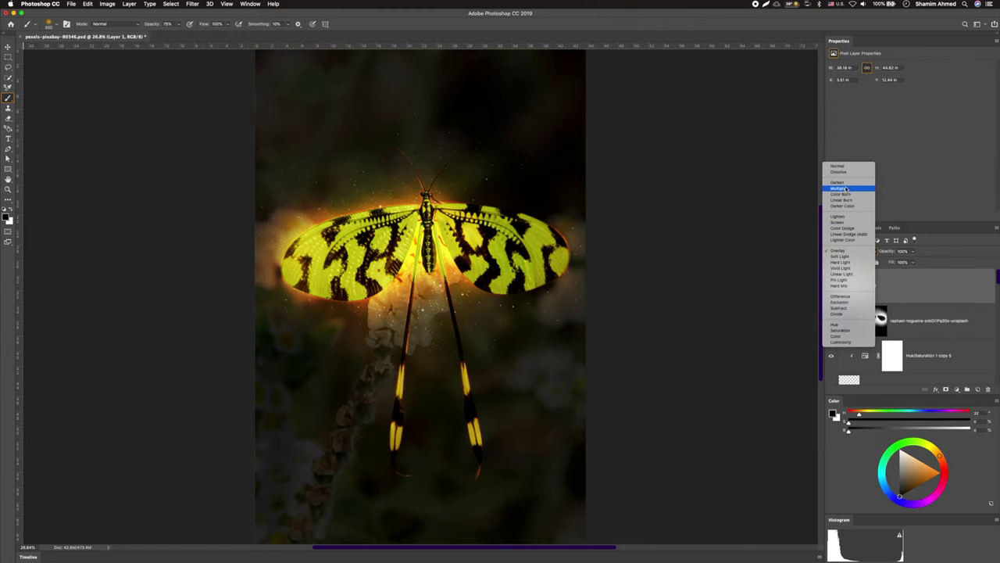
- Keep Layer 1 in Overlay, move it beneath the starry layer, and select the starry mask with white
left_click(838, 250)
left_click_drag(915, 301, 843, 338)
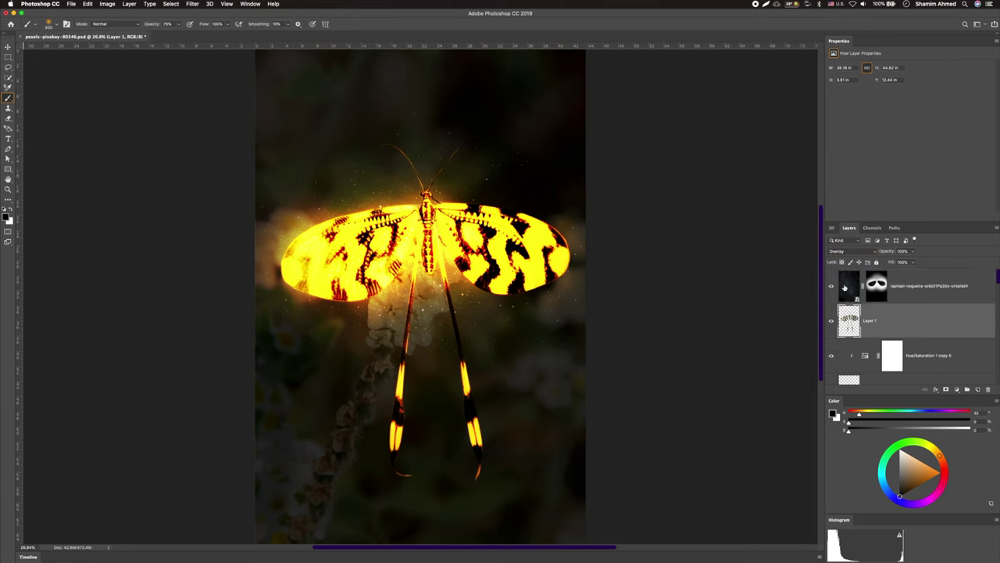
left_click(846, 287)
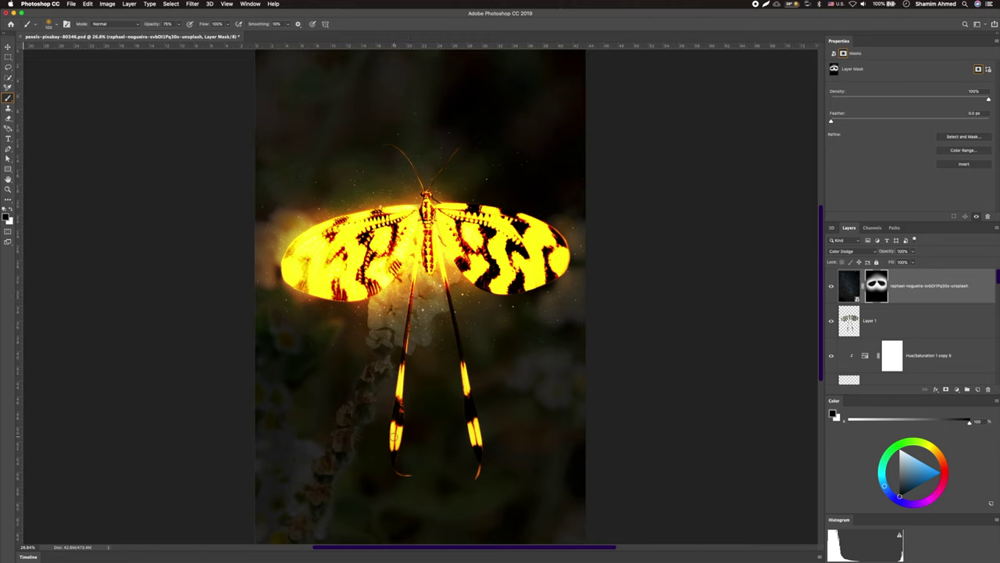
key("x")
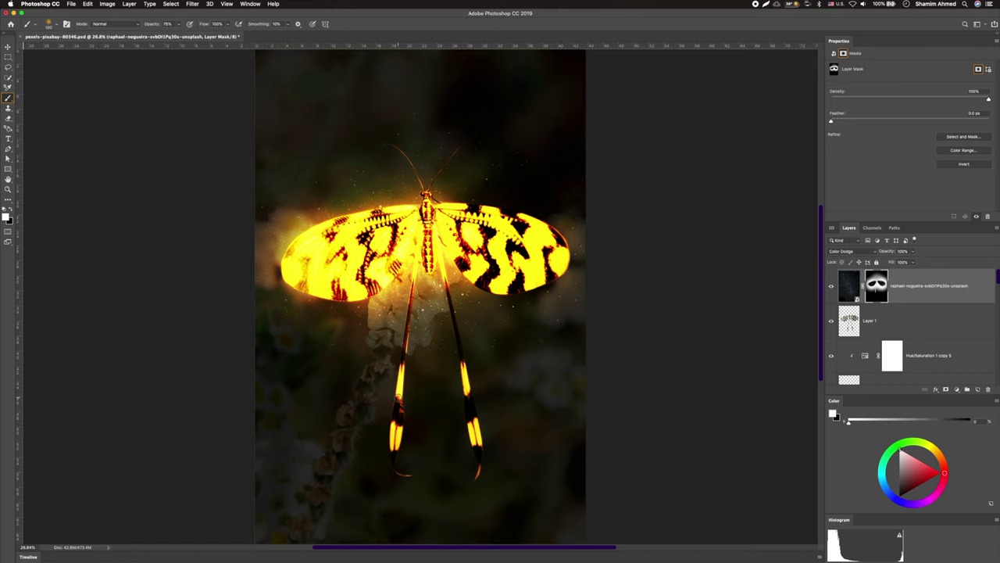